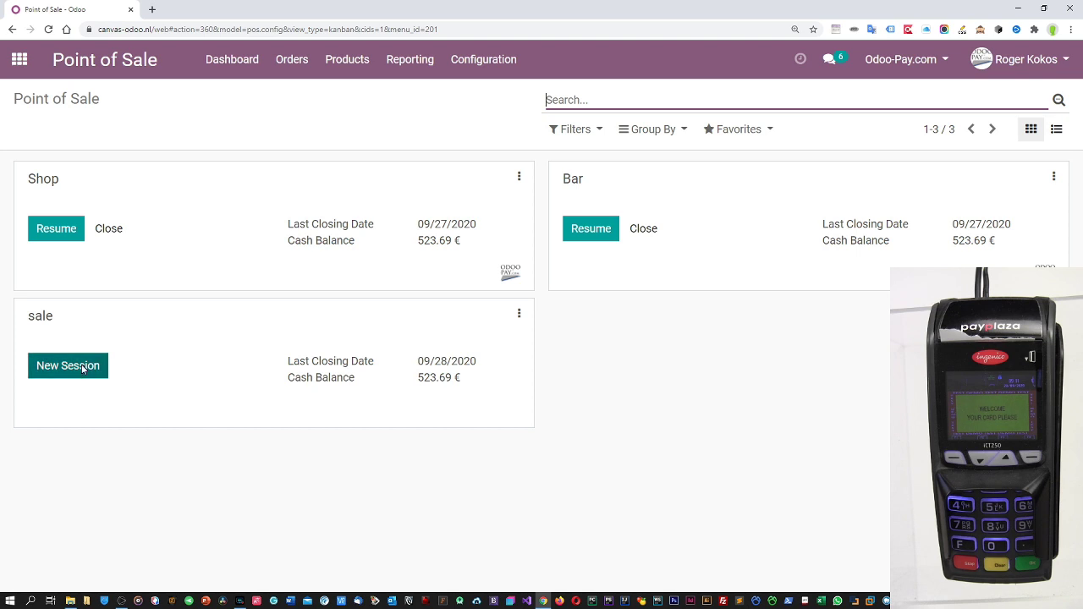
# Step: Start a new session for the "sale" point of sale and log in as the second listed cashier
pyautogui.click(70, 365)
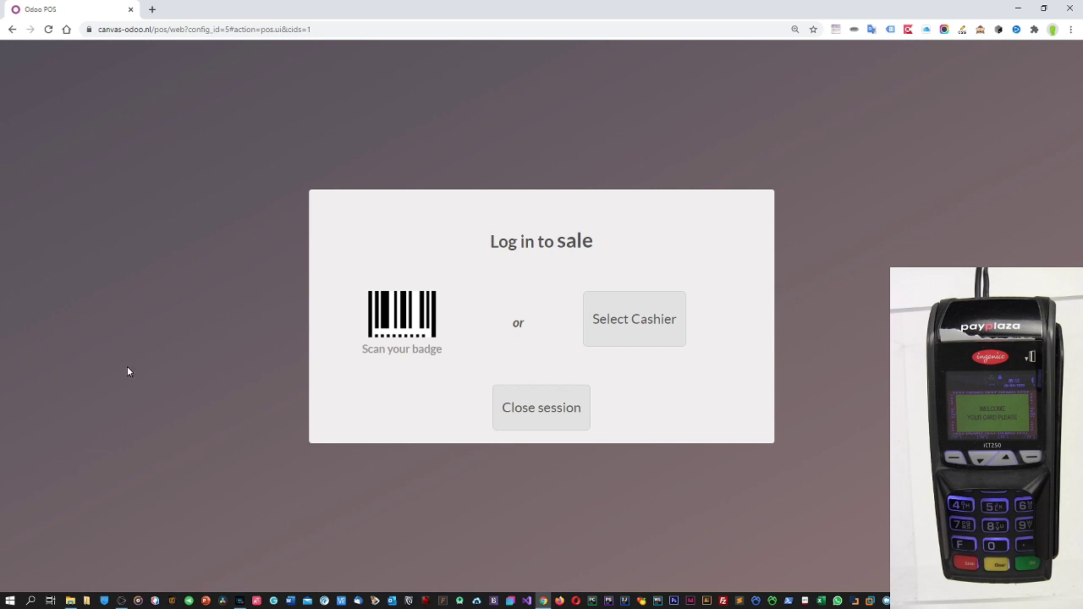
pyautogui.click(643, 330)
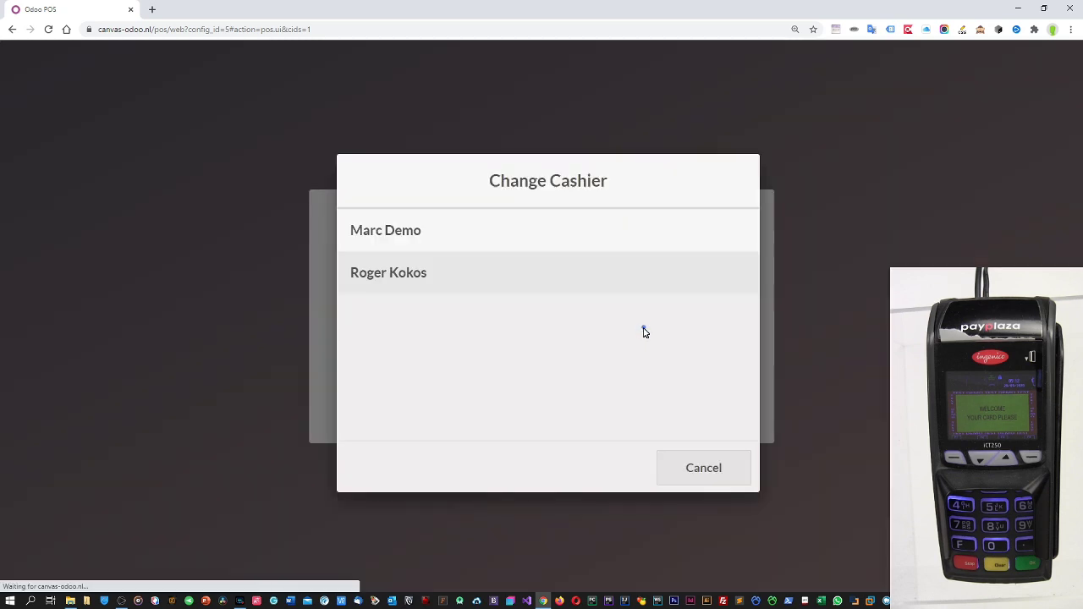
pyautogui.click(654, 285)
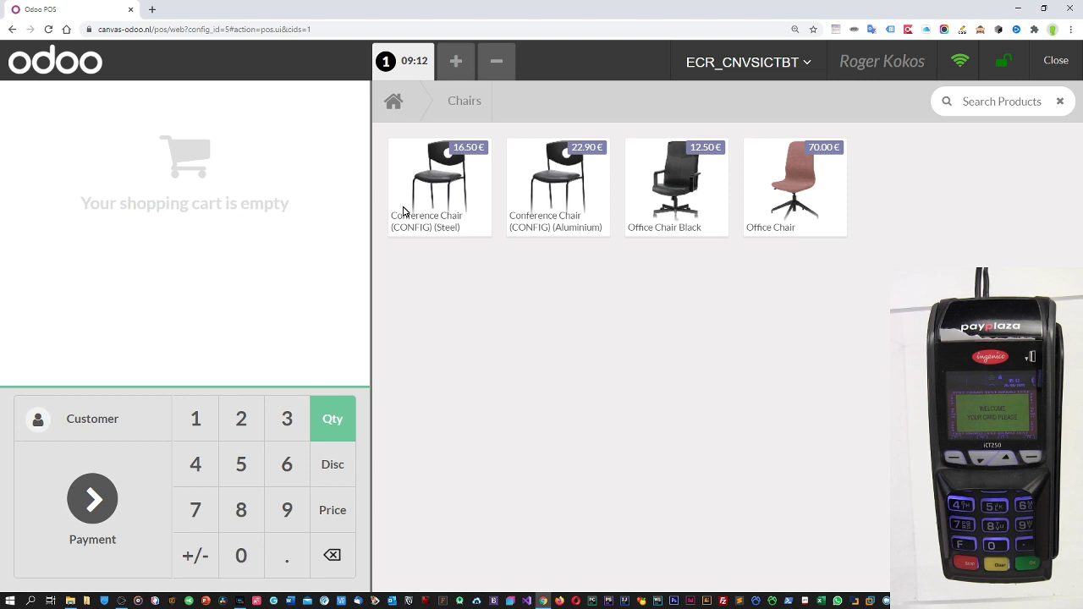
# Step: Sell one Conference Chair (CONFIG) (Steel), send its card payment to the terminal and validate the order
pyautogui.click(438, 201)
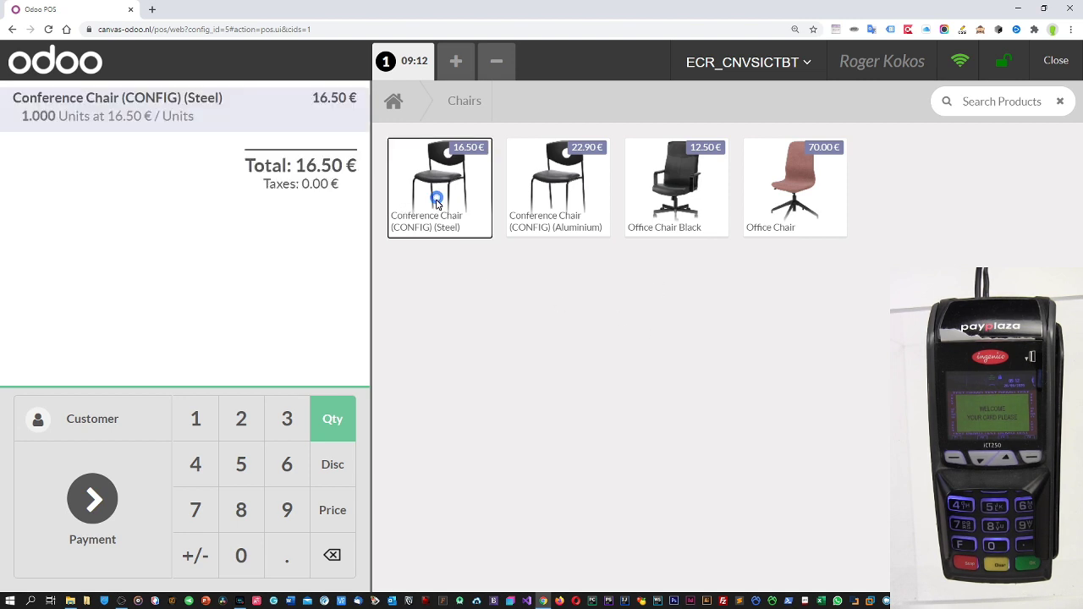
pyautogui.click(92, 500)
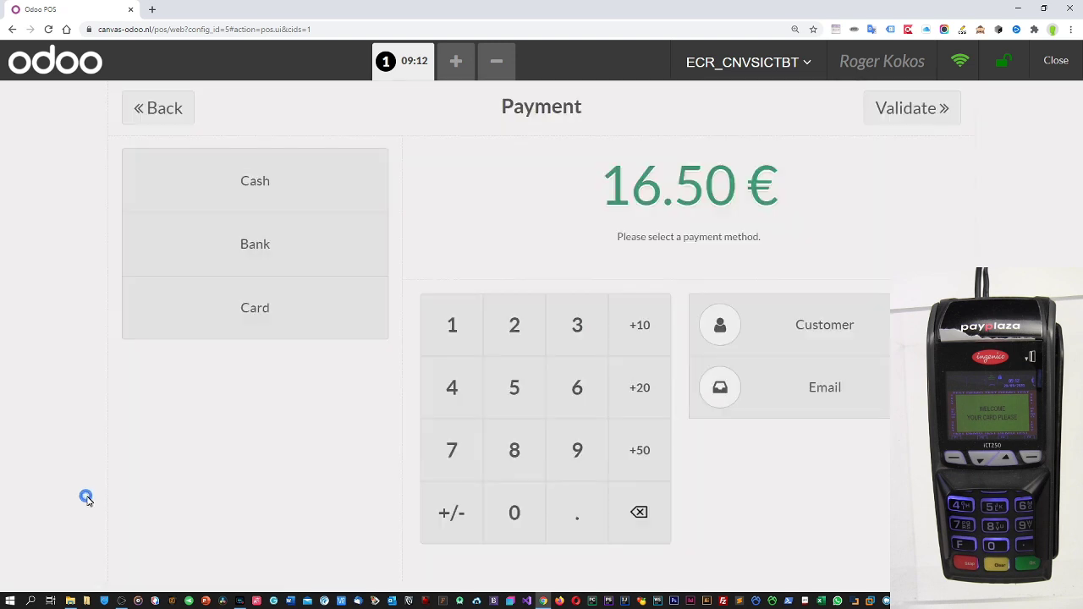
pyautogui.click(259, 312)
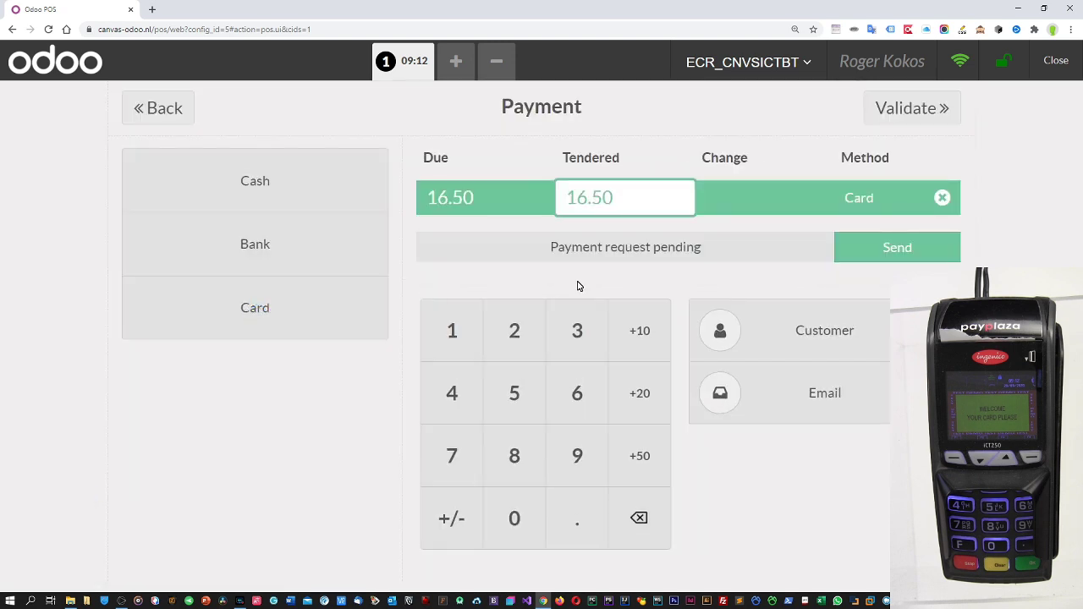
pyautogui.click(898, 248)
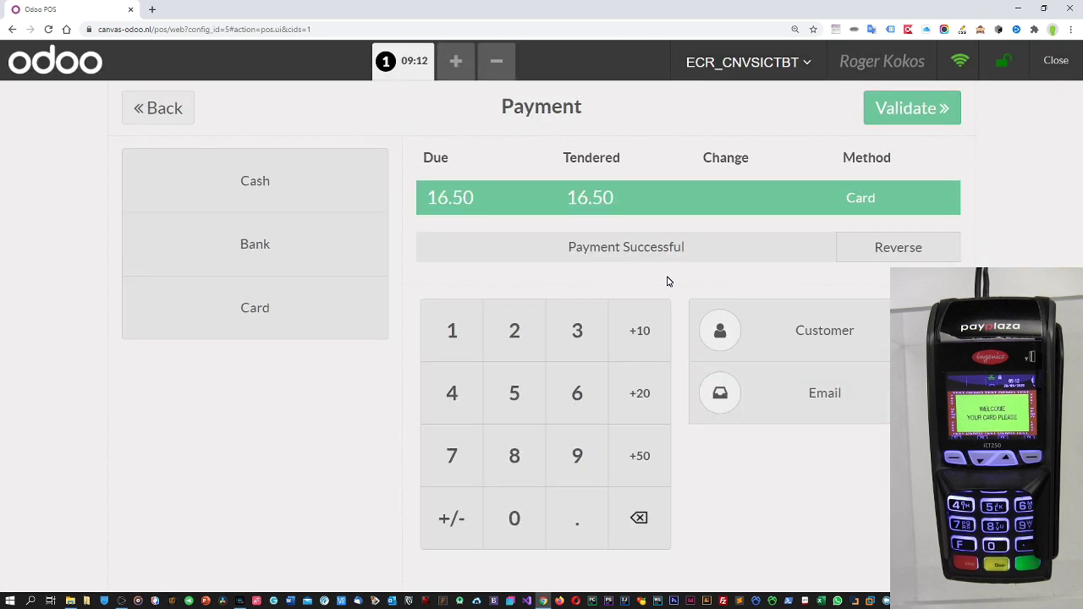
pyautogui.click(916, 111)
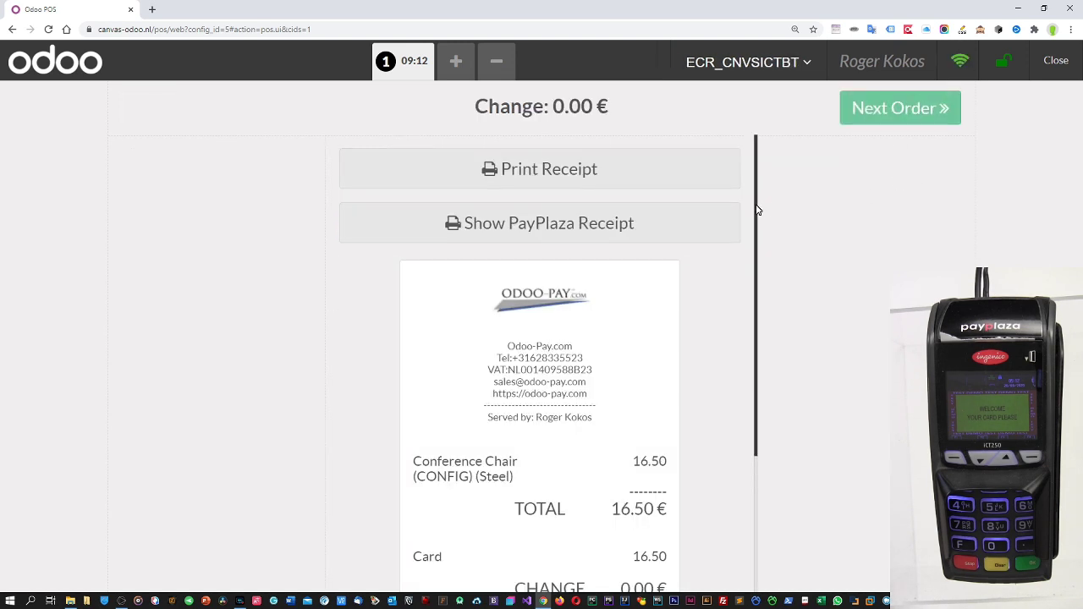
# Step: Show the PayPlaza receipt for the paid order and open its print preview
pyautogui.moveTo(757, 209); pyautogui.dragTo(756, 175)
pyautogui.click(567, 224)
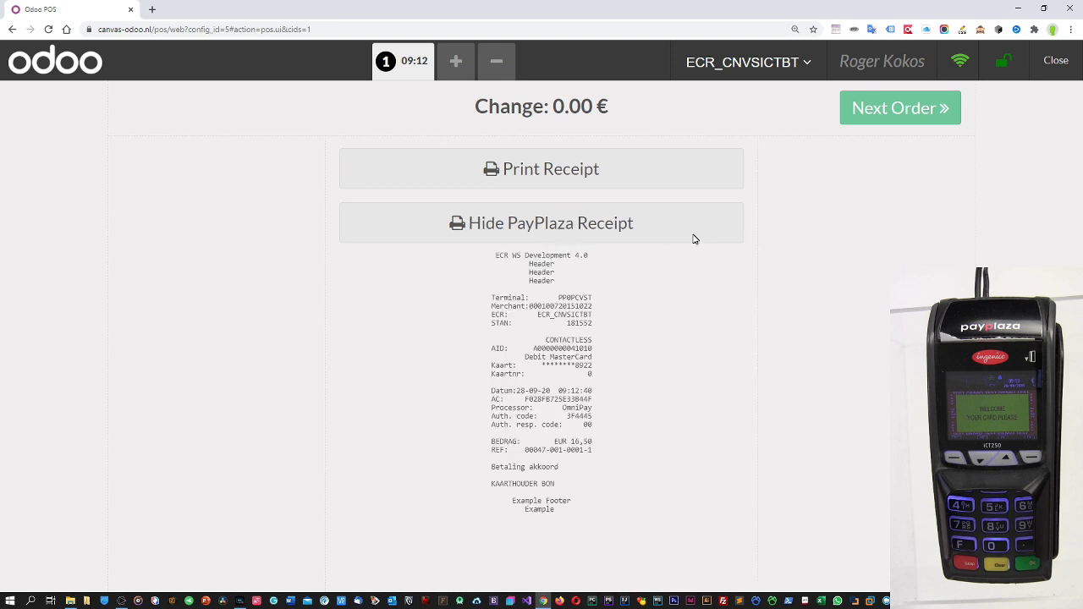
pyautogui.click(638, 173)
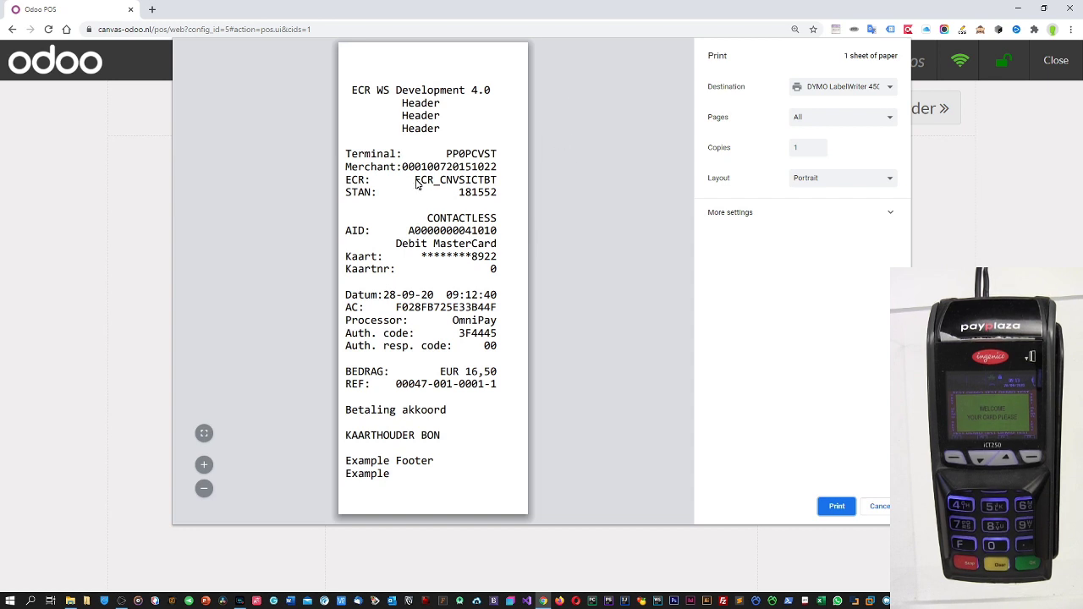
# Step: Examine the ECR, contactless entry, card type, processor, amount and reference on the PayPlaza receipt preview, and cancel printing
pyautogui.moveTo(414, 181); pyautogui.dragTo(499, 183)
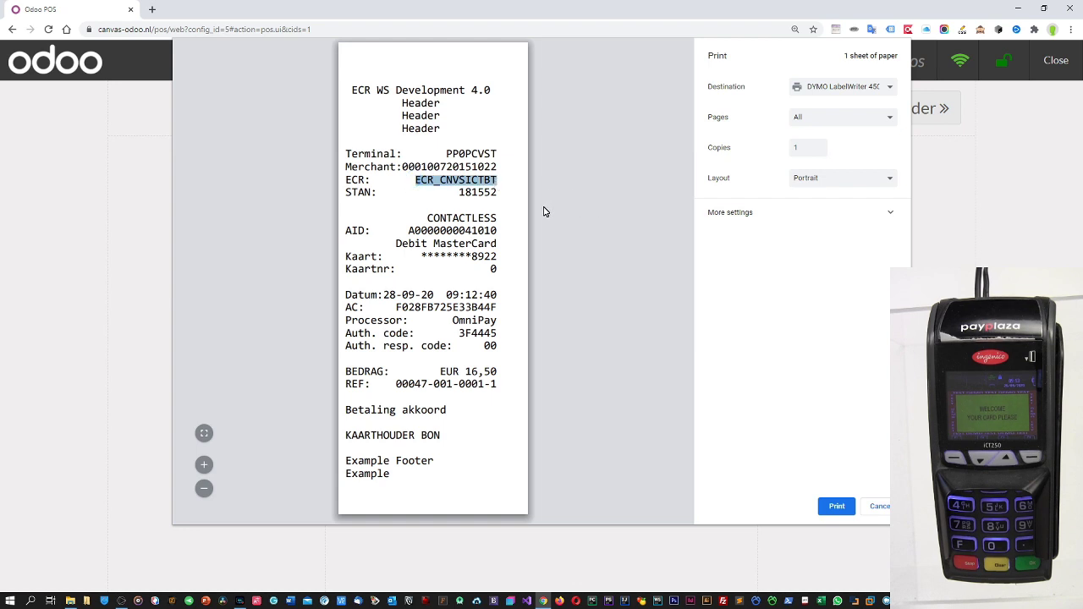
pyautogui.doubleClick(428, 220)
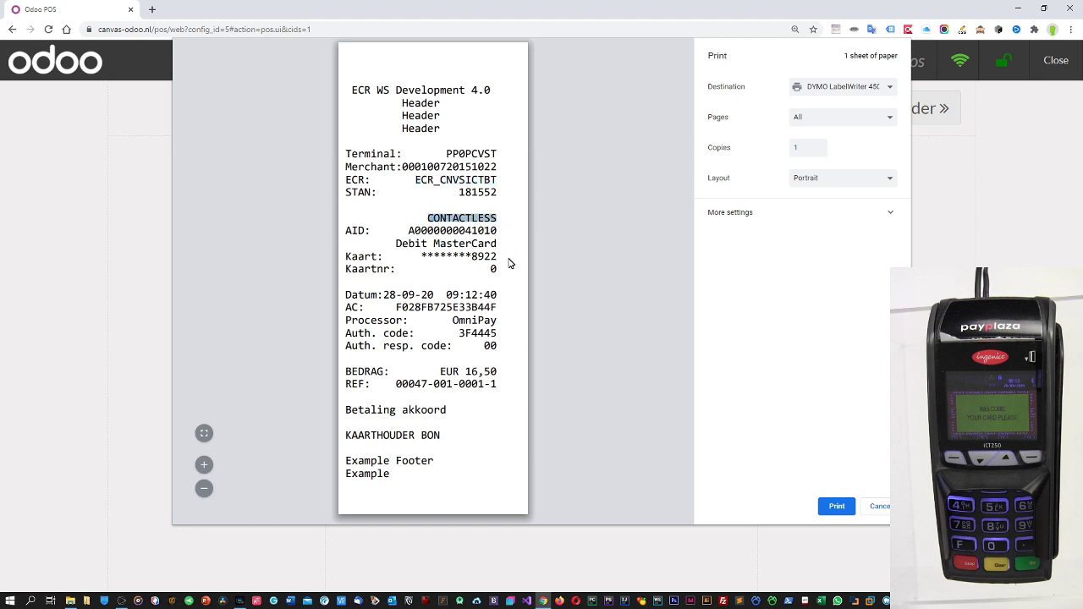
pyautogui.moveTo(394, 244); pyautogui.dragTo(506, 254)
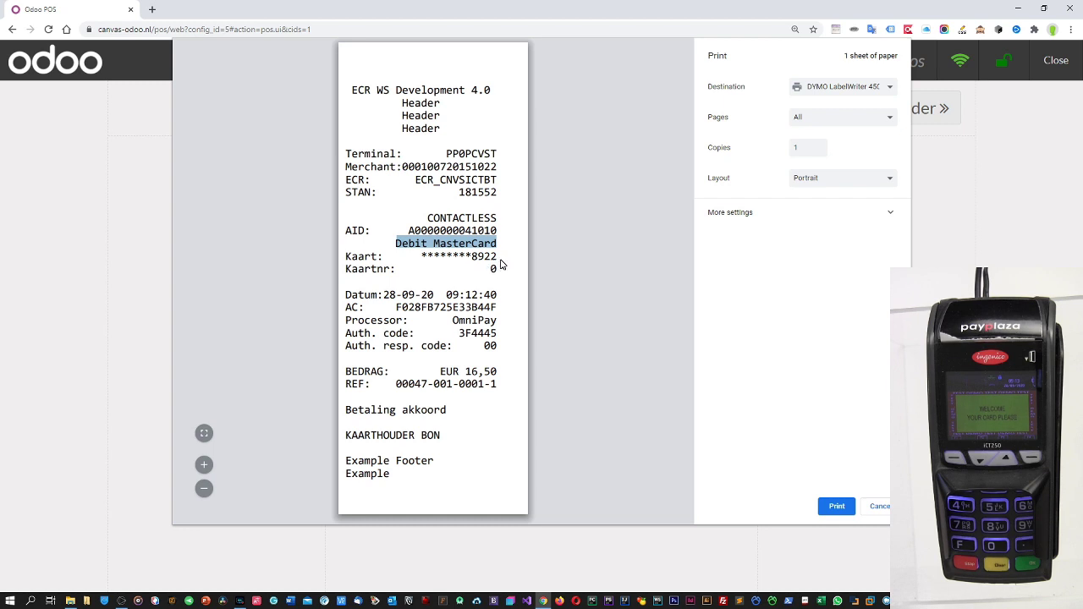
pyautogui.doubleClick(463, 321)
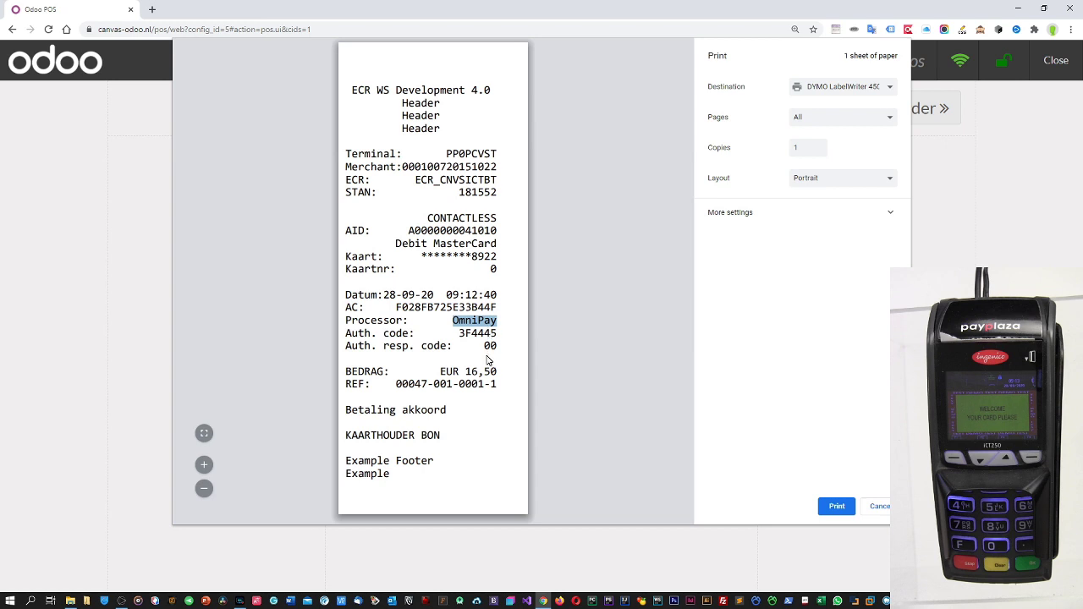
pyautogui.moveTo(441, 376); pyautogui.dragTo(507, 377)
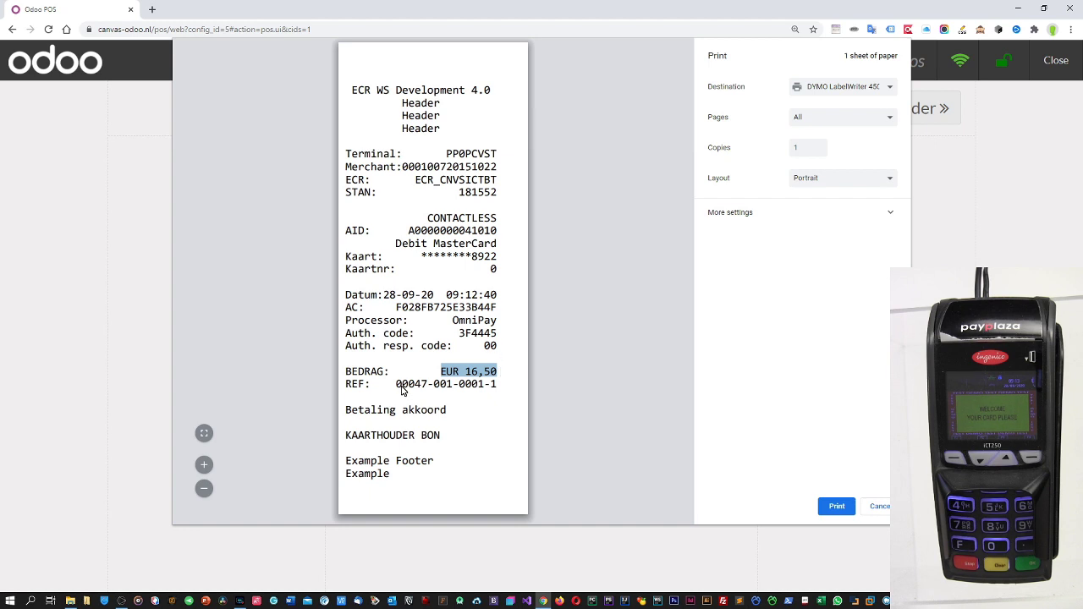
pyautogui.moveTo(396, 384); pyautogui.dragTo(495, 395)
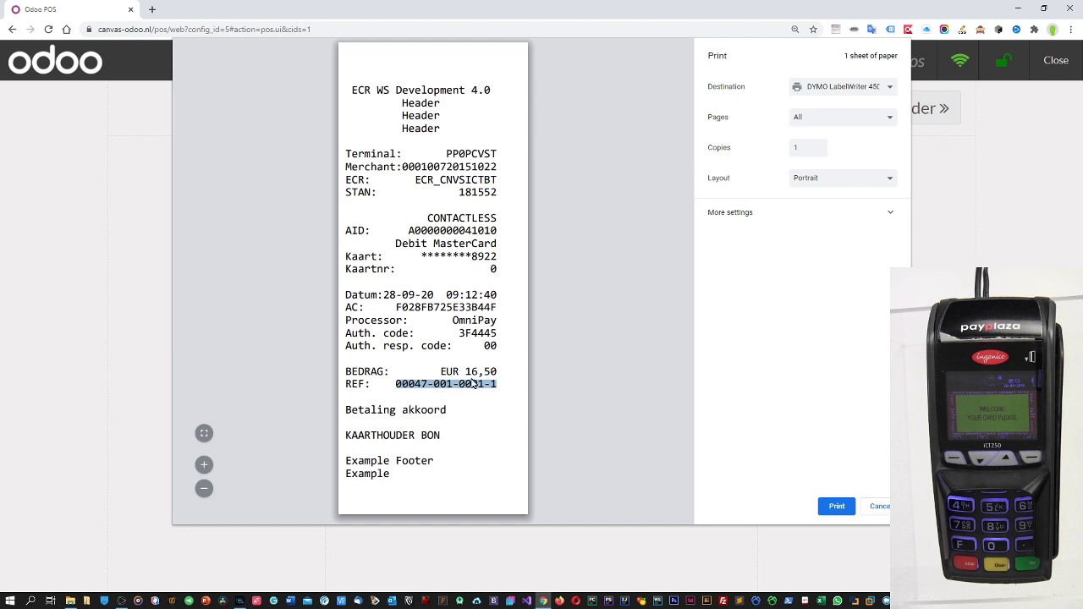
pyautogui.click(885, 506)
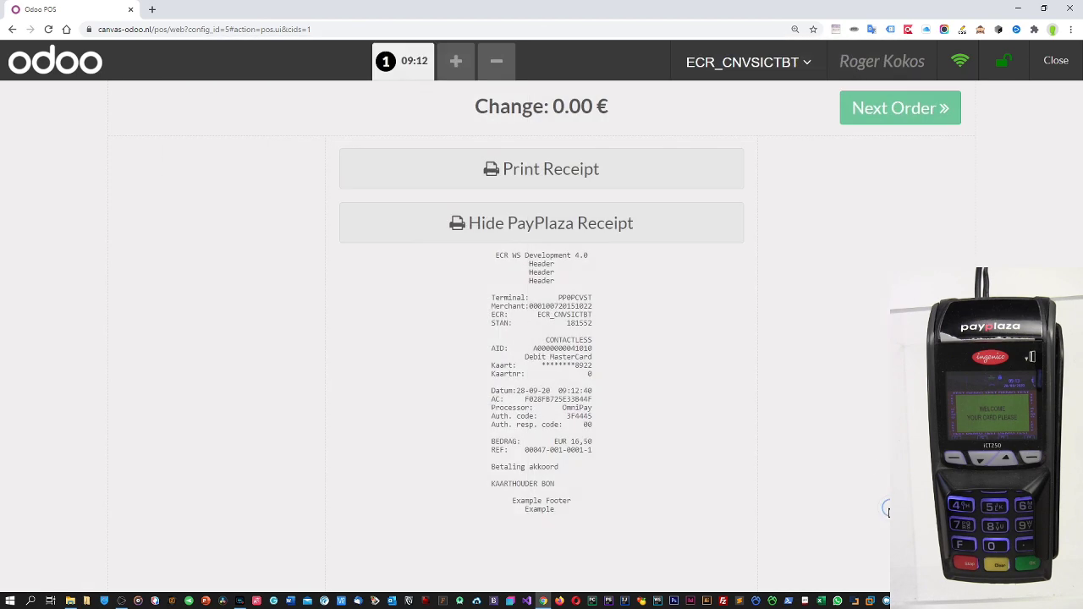
# Step: Start the next order with one Bathroom Accessory, one Bouquet pastels and one Bouquet summer from the full product list
pyautogui.click(900, 106)
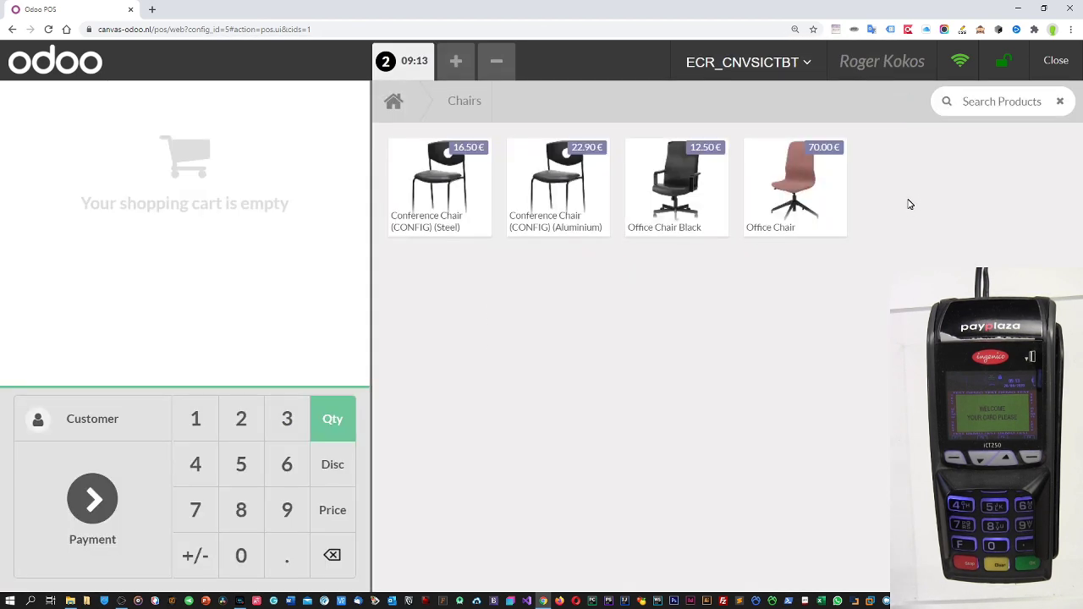
pyautogui.click(397, 100)
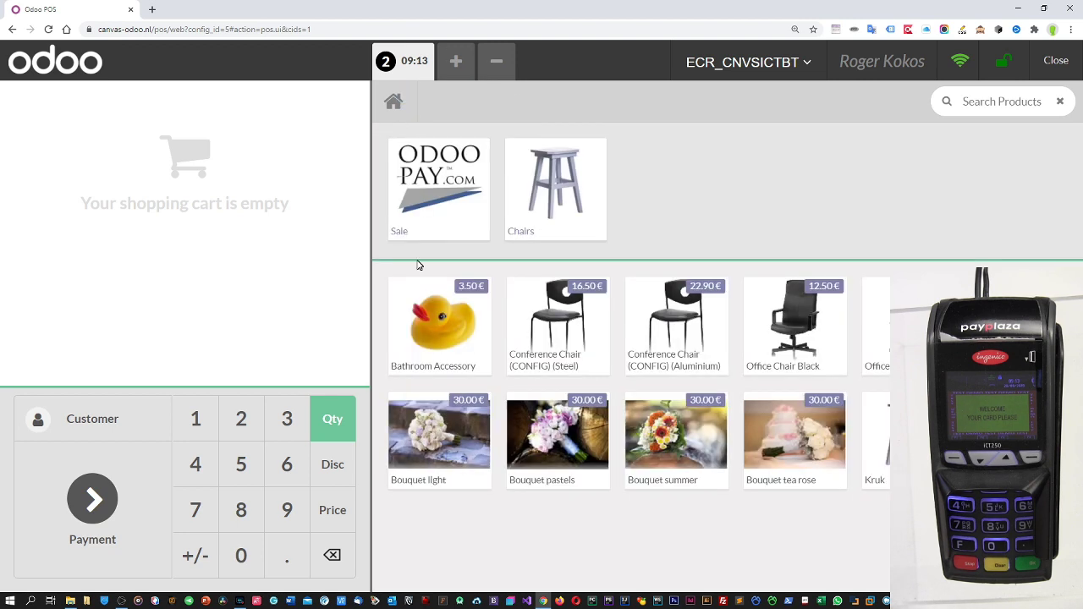
pyautogui.click(429, 321)
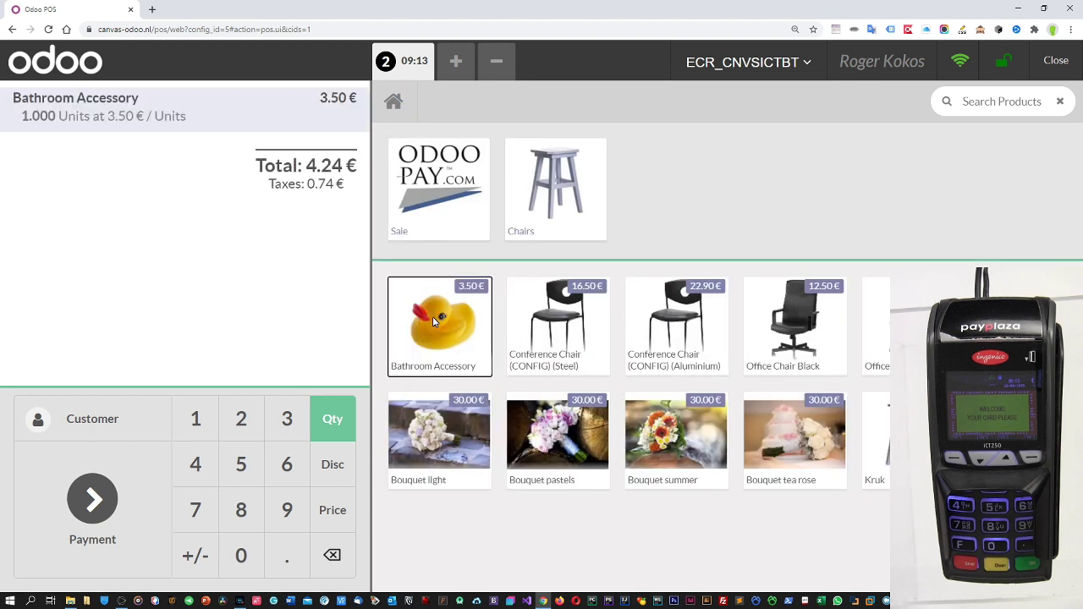
pyautogui.click(581, 448)
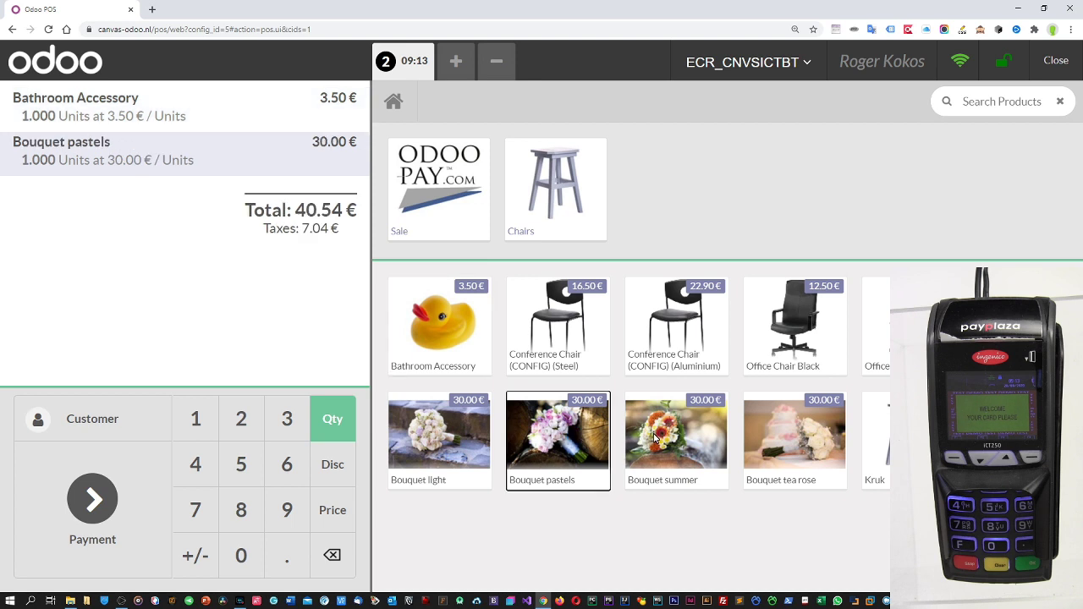
pyautogui.click(653, 437)
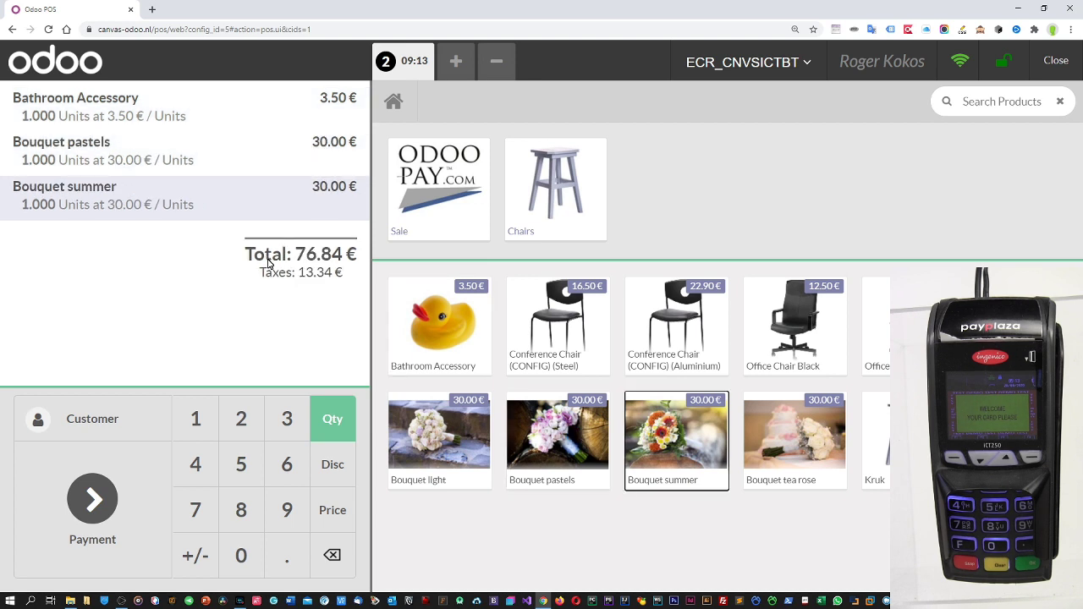
# Step: Pay the three-product order by Card, sending the payment request to the terminal, and validate it
pyautogui.click(85, 501)
pyautogui.click(286, 330)
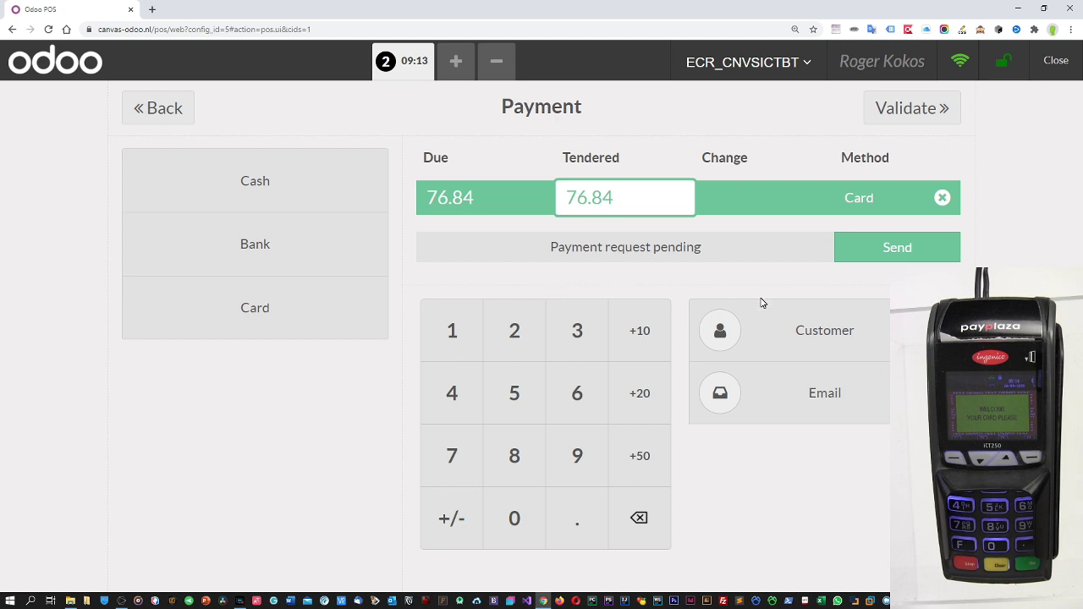
pyautogui.click(884, 254)
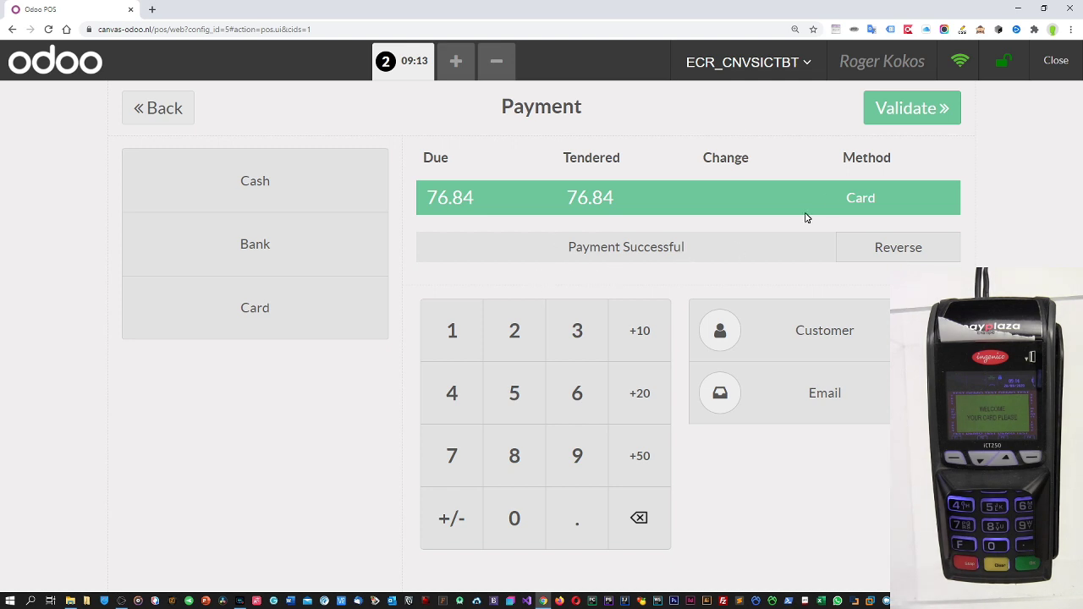
pyautogui.click(914, 113)
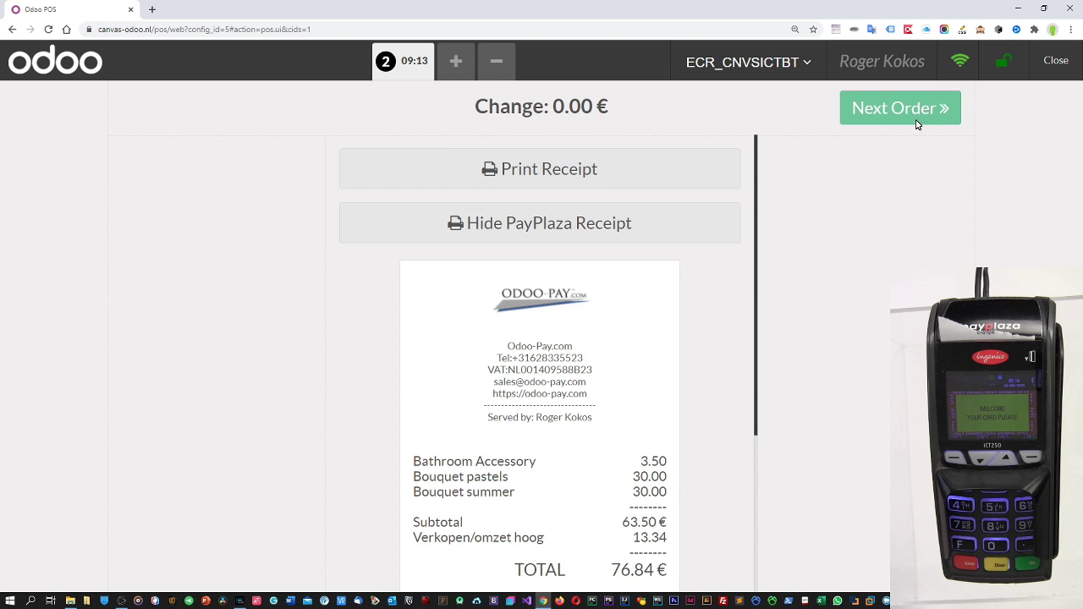
# Step: Move on to the next order and view the payment terminals available for selection
pyautogui.click(918, 112)
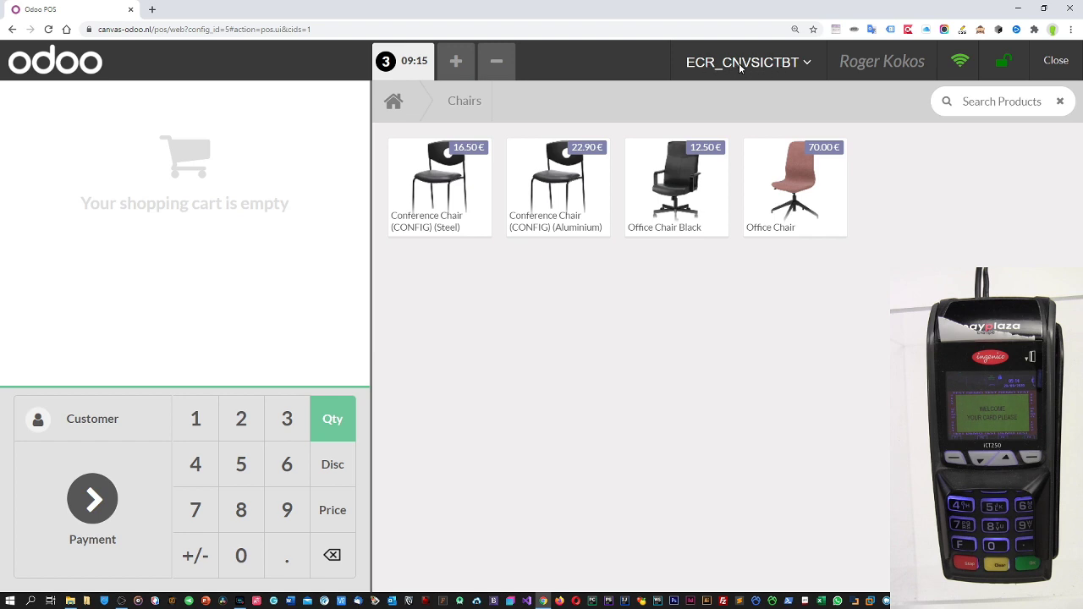
pyautogui.click(792, 63)
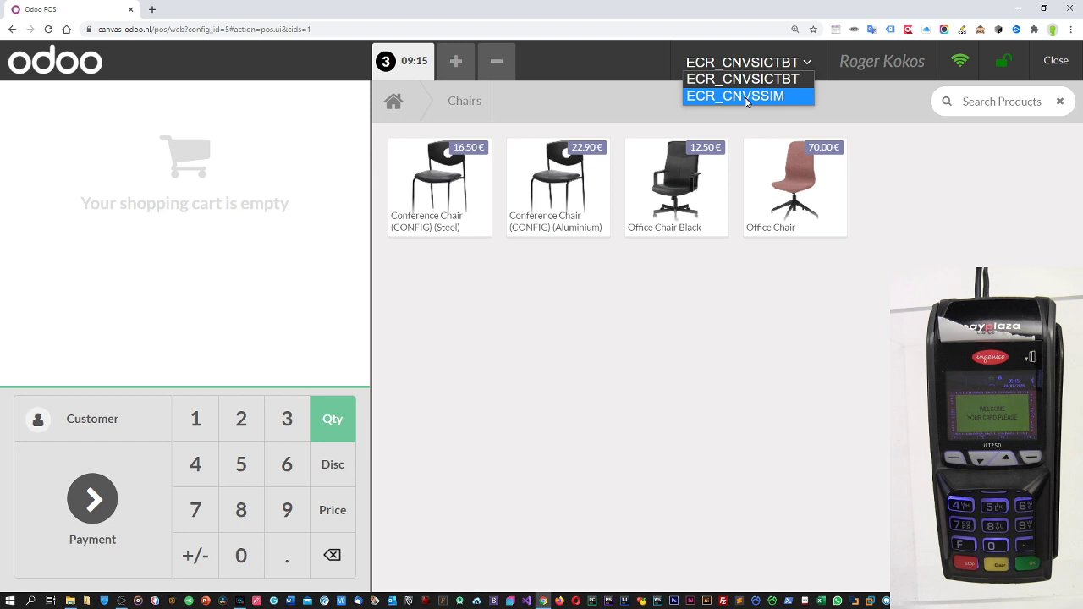
# Step: Leave the selling screen, validate closing and post entries for the "sale" session, and return to the Point of Sale overview
pyautogui.click(1056, 71)
pyautogui.click(1056, 69)
pyautogui.click(1055, 64)
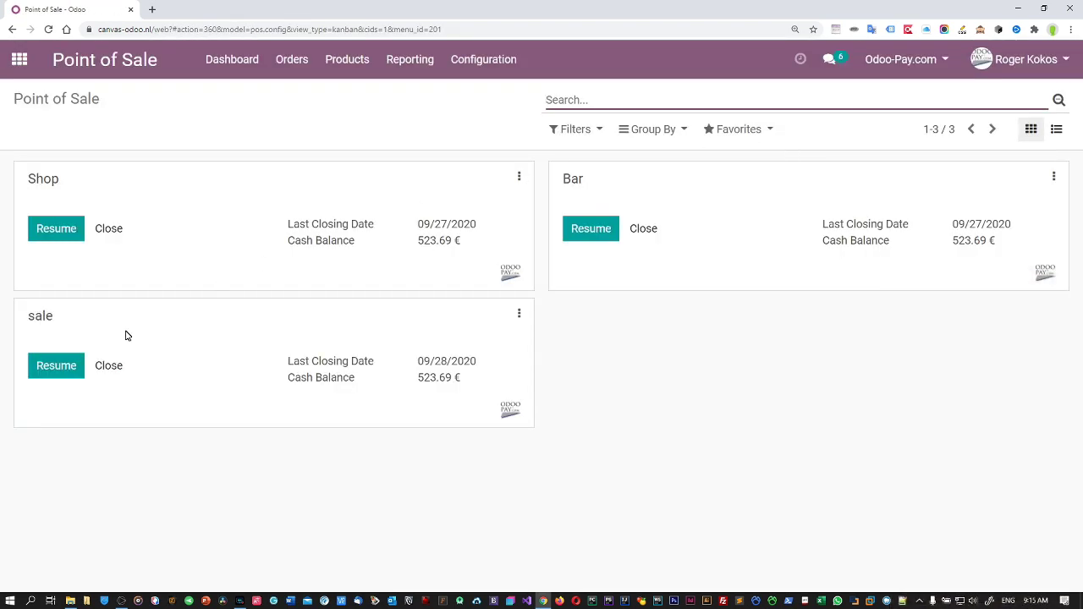
pyautogui.click(105, 369)
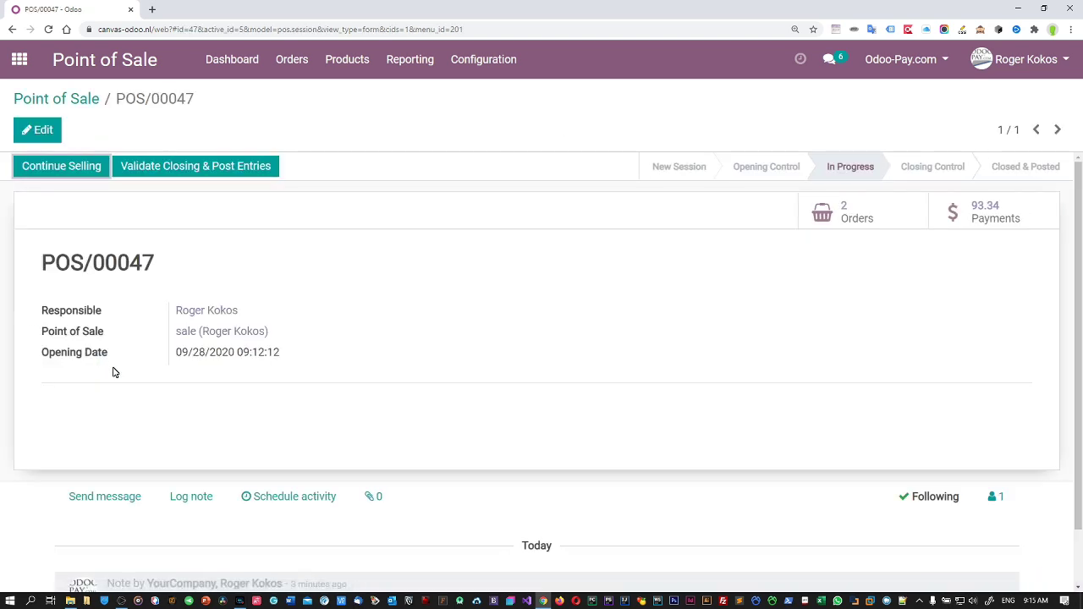
pyautogui.click(222, 169)
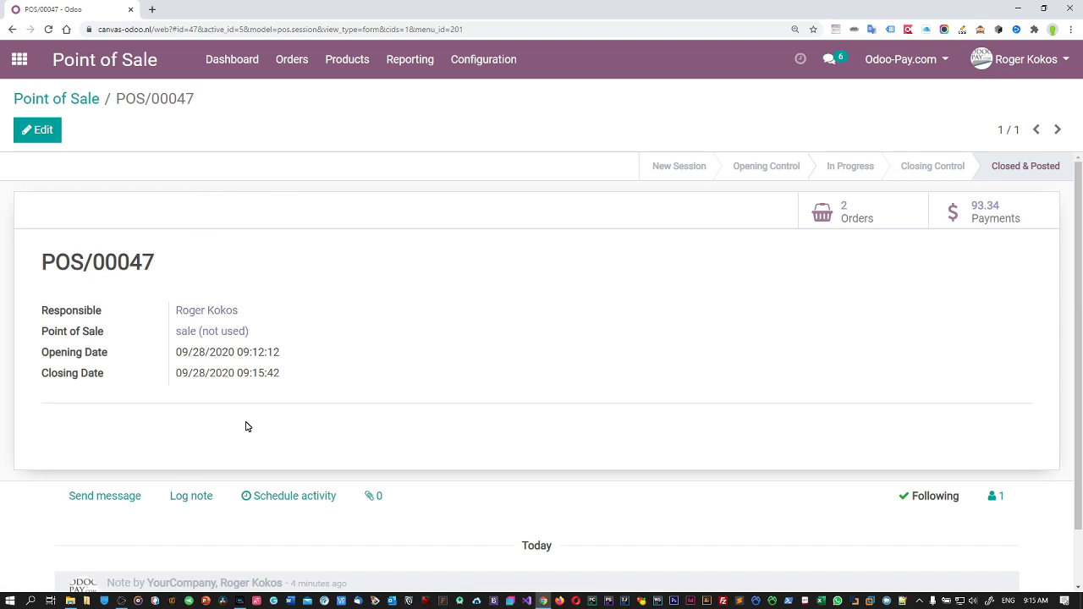
pyautogui.click(65, 101)
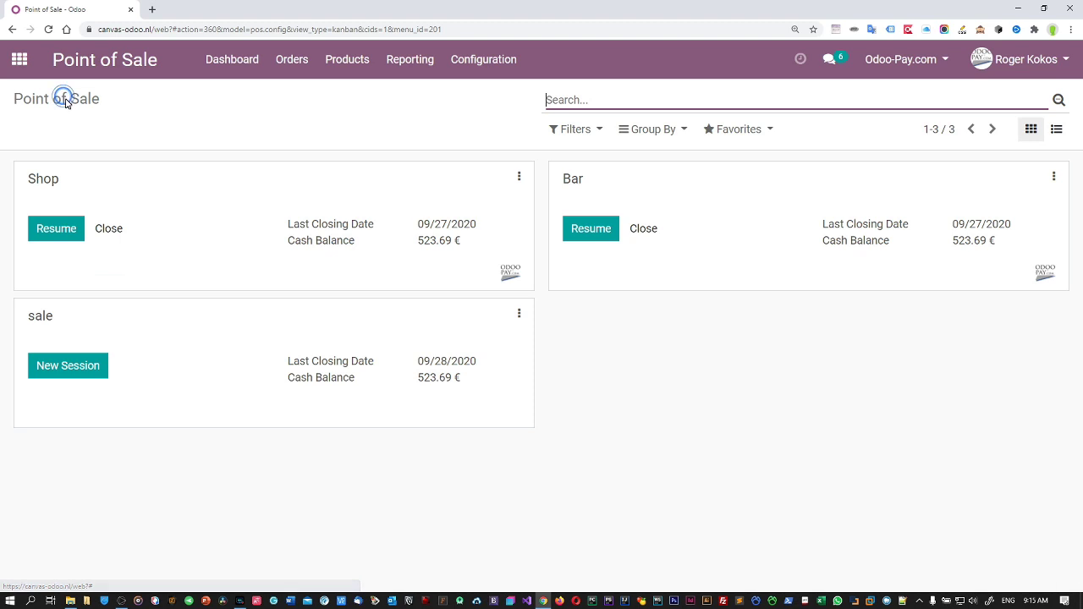
# Step: Open the Card payment method's configuration and view the details of its ECR_CNVSICTBT PayPlaza terminal
pyautogui.click(495, 64)
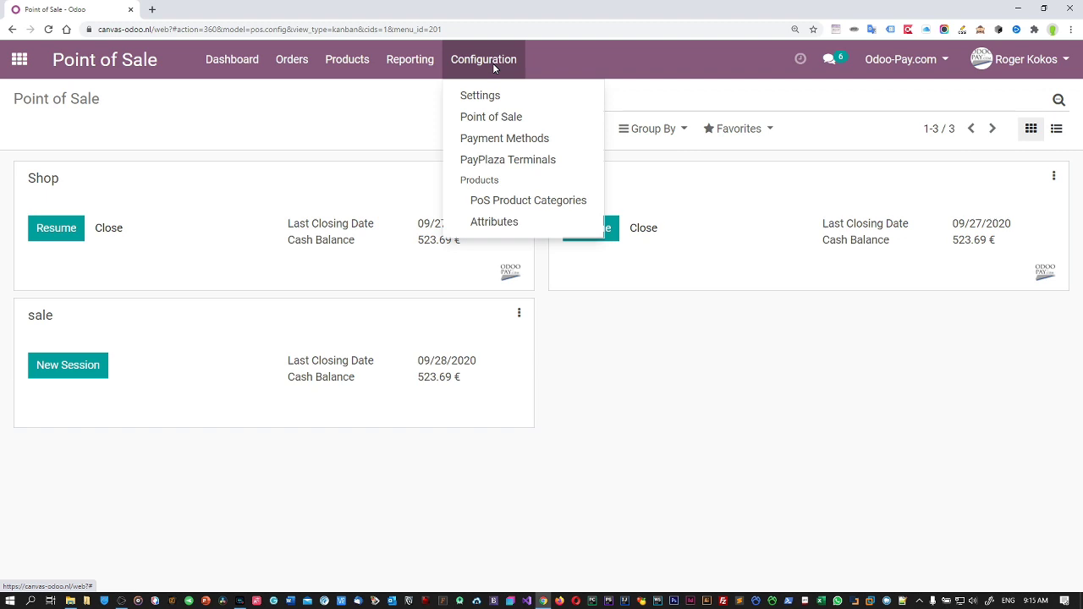
pyautogui.click(520, 145)
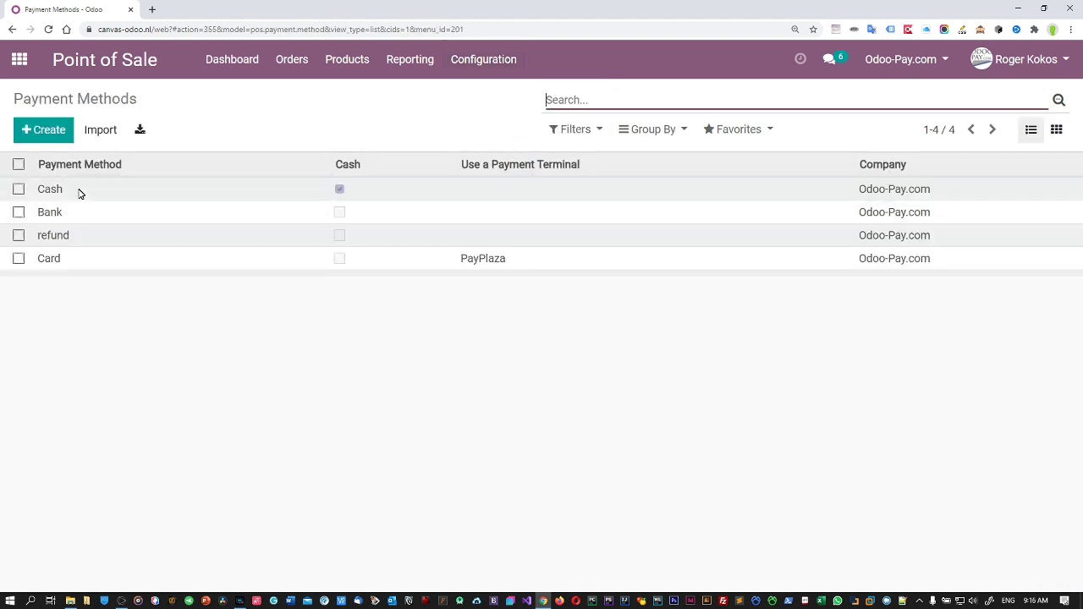
pyautogui.click(49, 261)
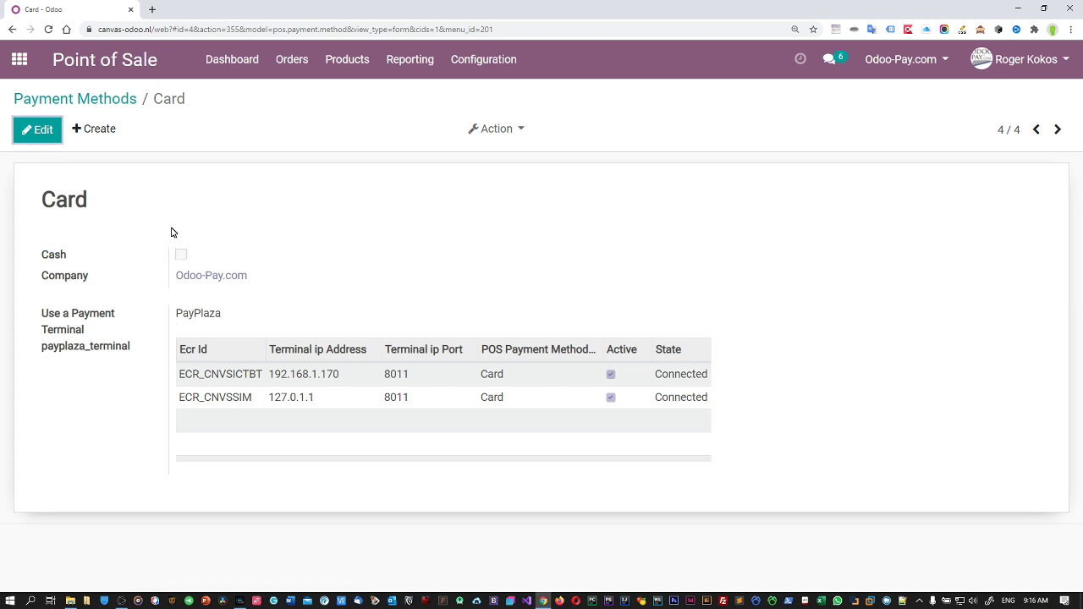
pyautogui.click(238, 377)
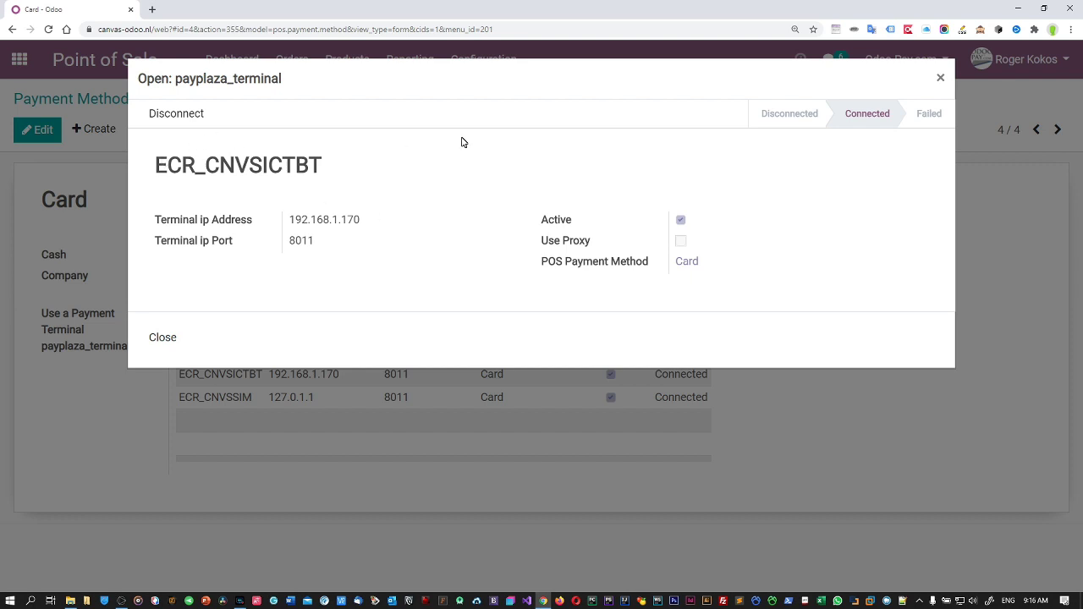
# Step: Close the terminal details, leave the Card payment method, and open the list of configured PayPlaza terminals
pyautogui.click(162, 338)
pyautogui.click(73, 97)
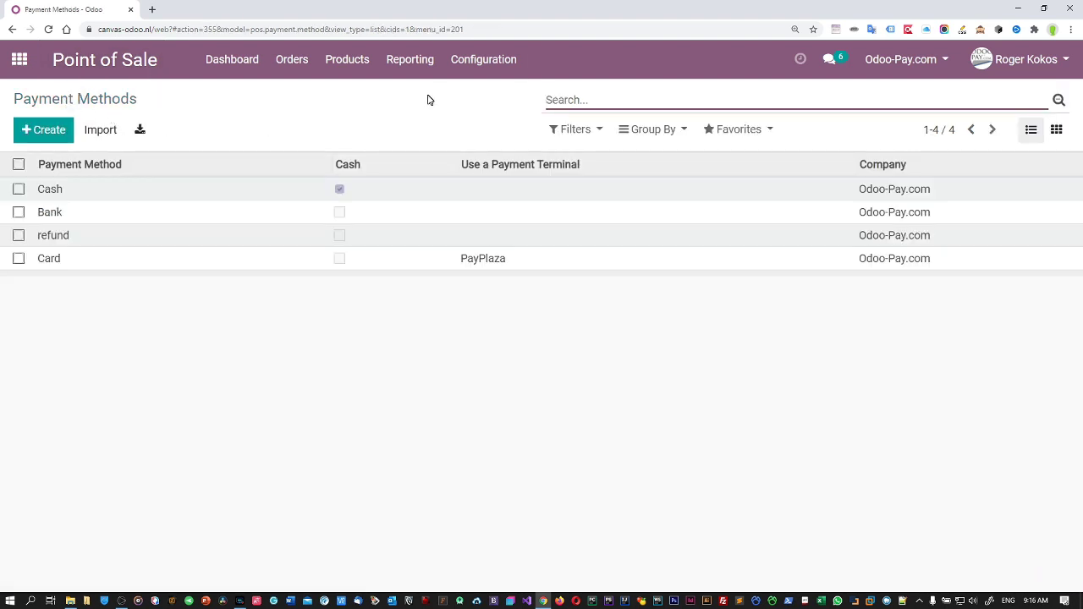
pyautogui.click(471, 61)
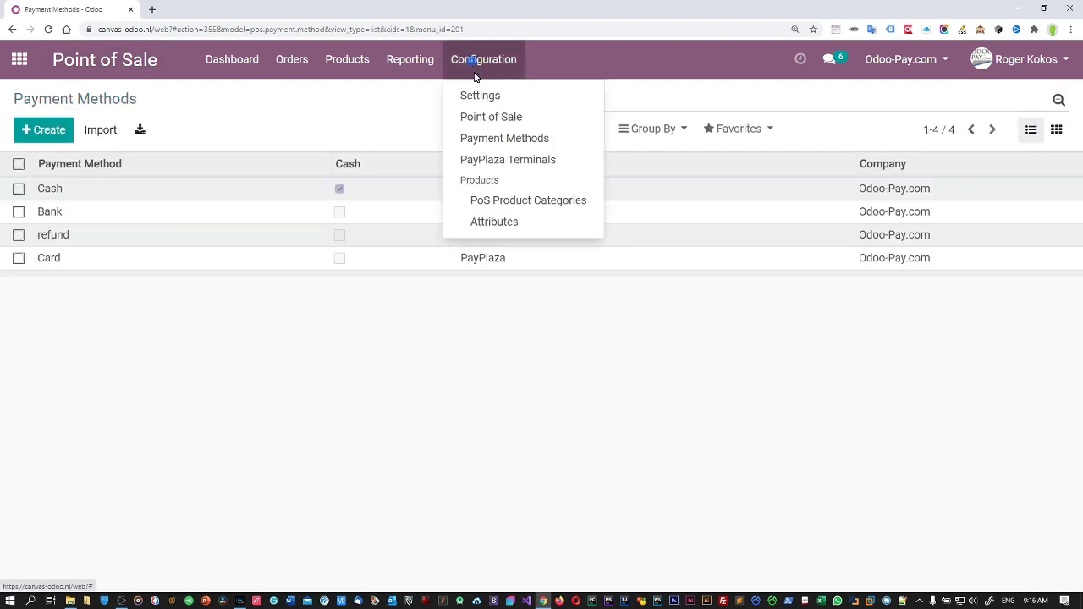
pyautogui.click(508, 163)
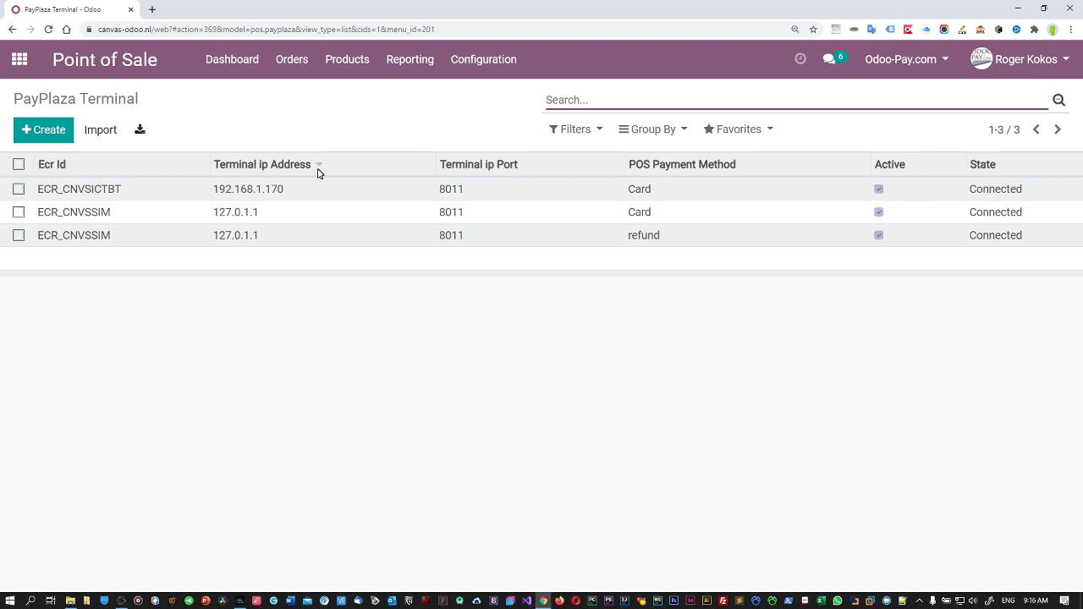
# Step: Draft a new PayPlaza terminal with EcrId ECR_CNVSSIM2 and POS payment method Card, and return to the terminal list without saving
pyautogui.click(61, 133)
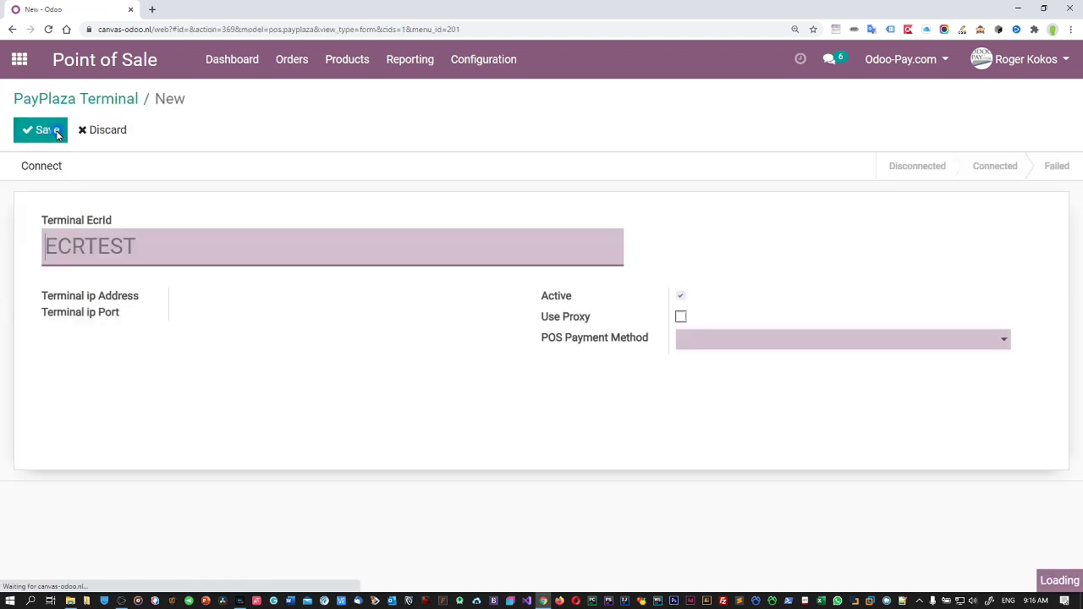
pyautogui.click(187, 249)
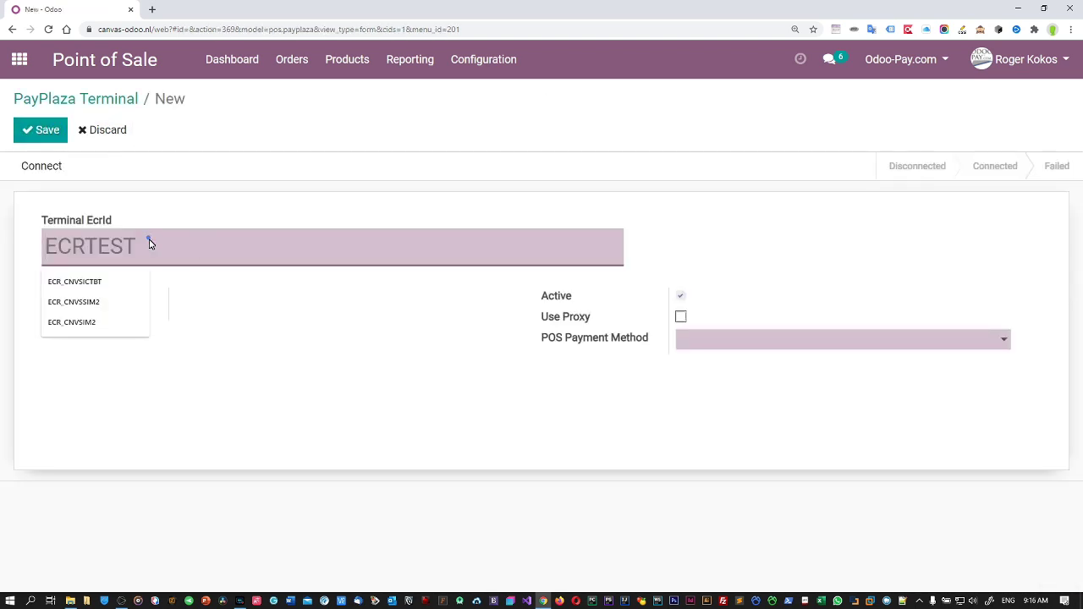
pyautogui.click(98, 310)
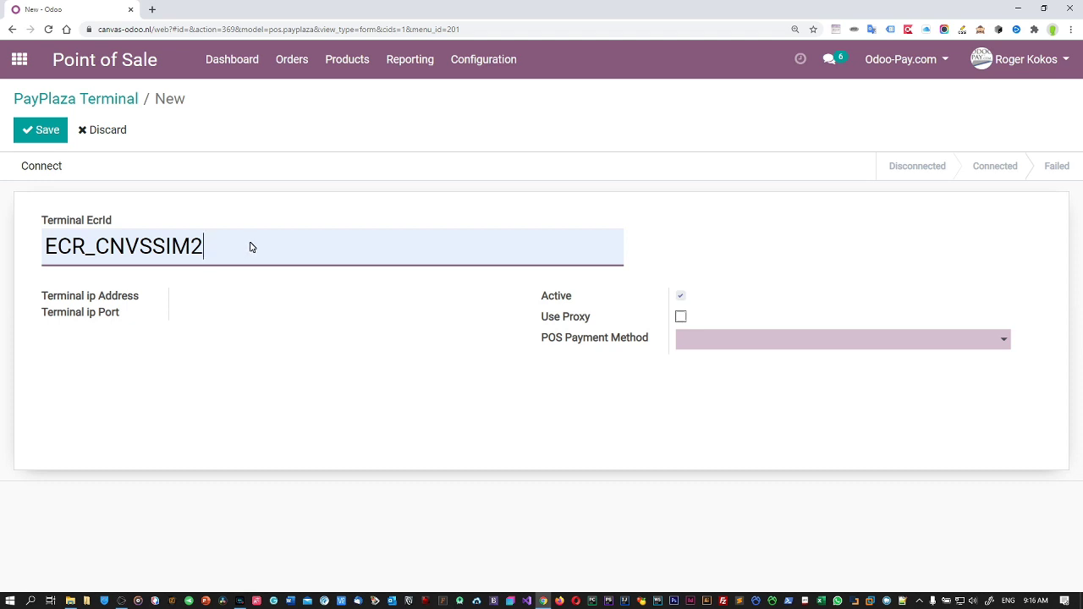
pyautogui.click(774, 340)
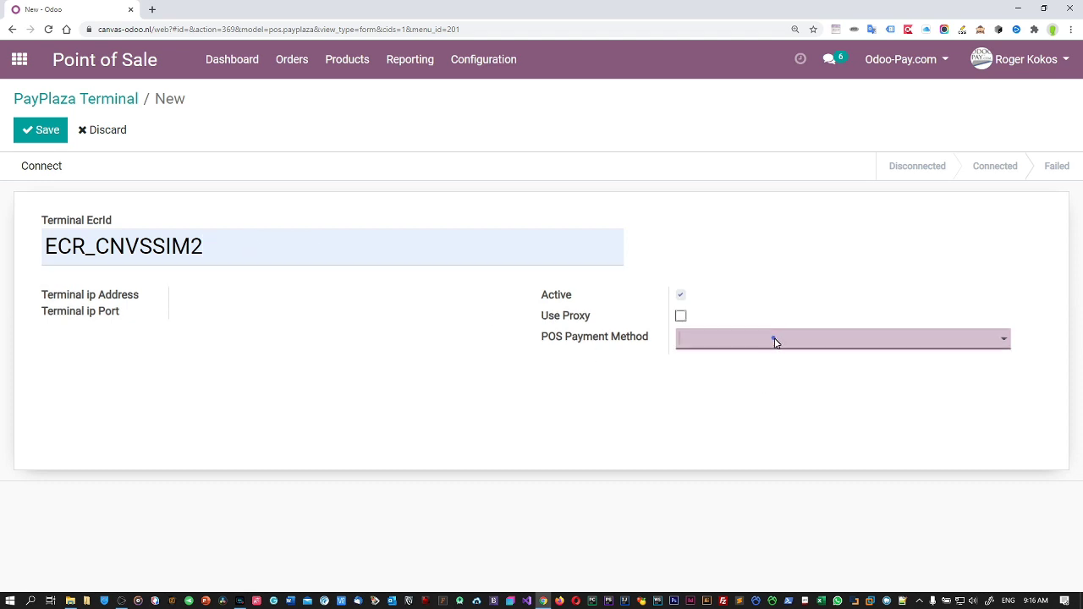
pyautogui.click(728, 423)
pyautogui.click(226, 248)
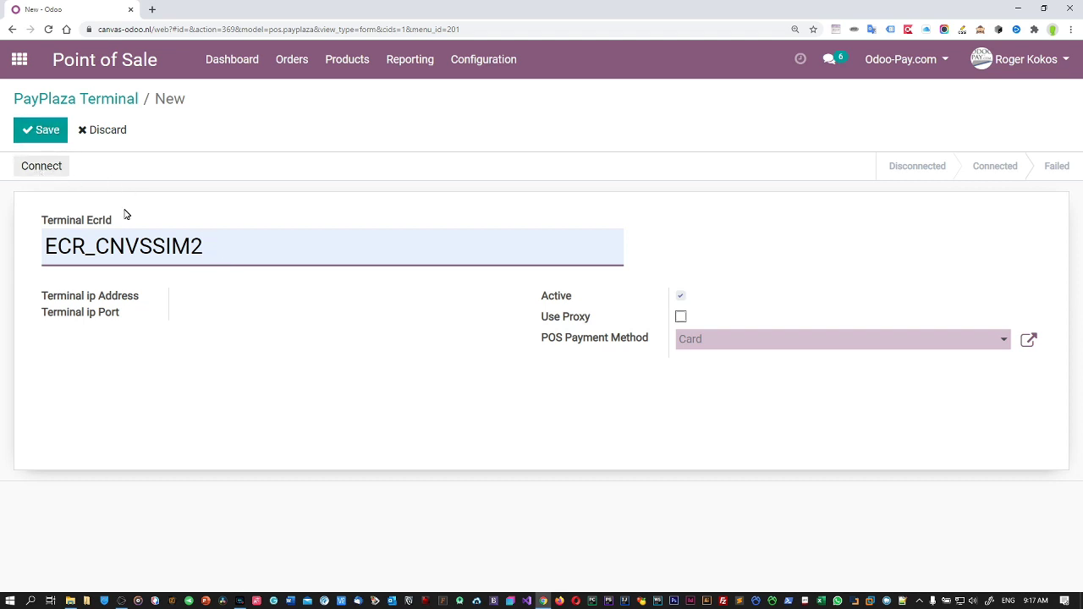
pyautogui.click(75, 99)
# Step: Open the ECR_CNVSICTBT terminal record and examine its IP address and port
pyautogui.click(295, 171)
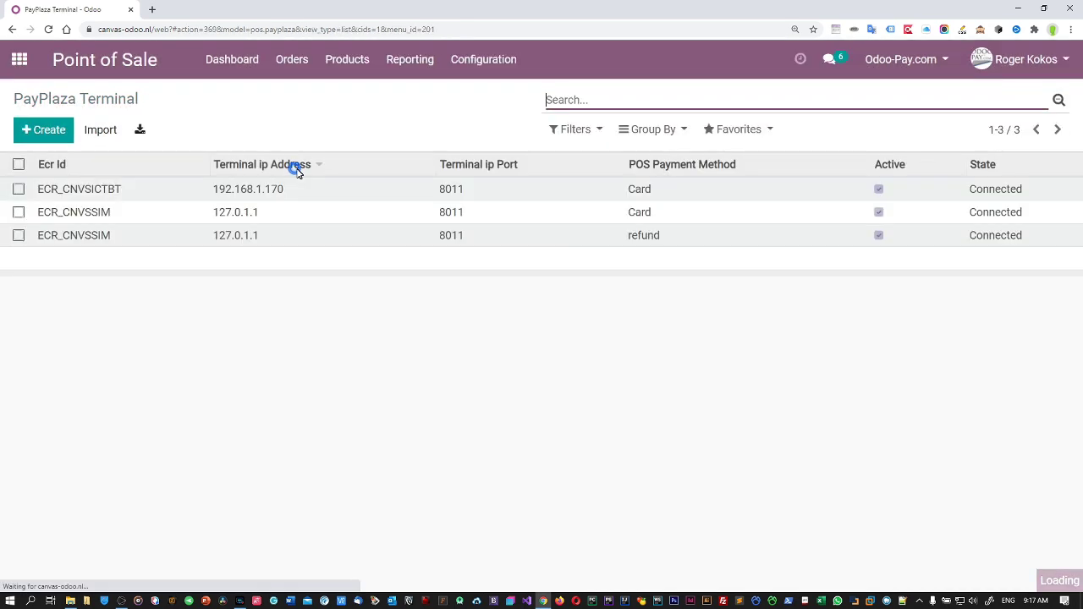
pyautogui.click(90, 193)
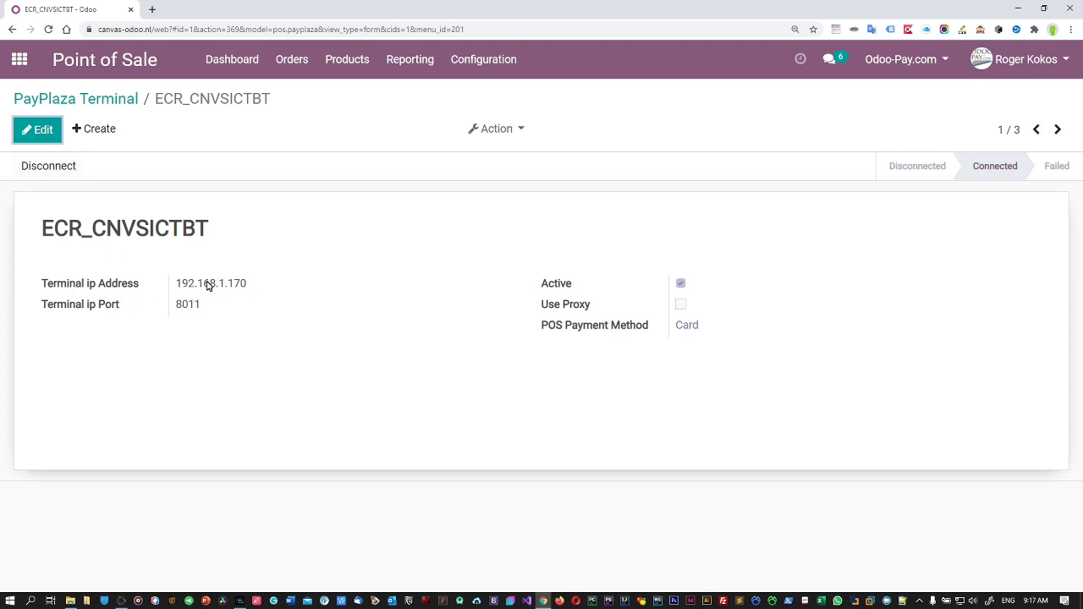
pyautogui.moveTo(180, 284); pyautogui.dragTo(260, 286)
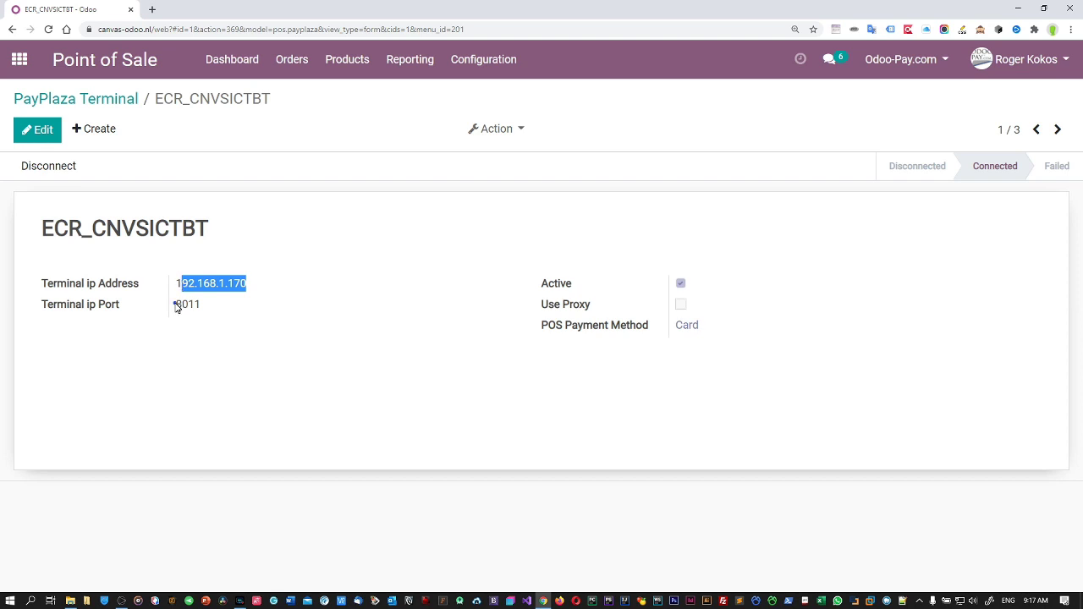
pyautogui.moveTo(176, 308); pyautogui.dragTo(206, 307)
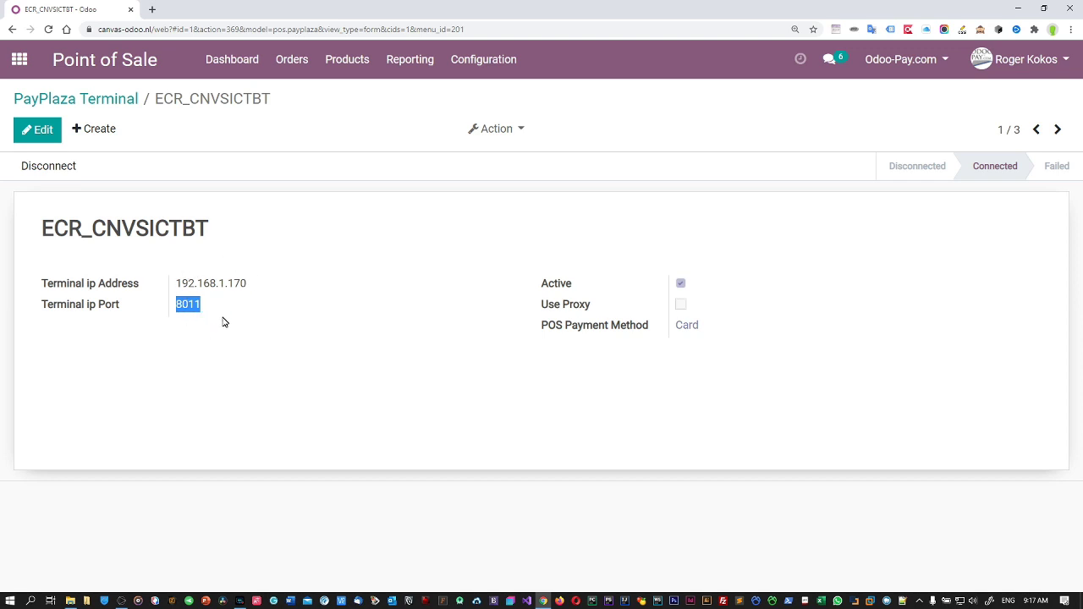
pyautogui.moveTo(182, 284); pyautogui.dragTo(251, 290)
pyautogui.click(260, 267)
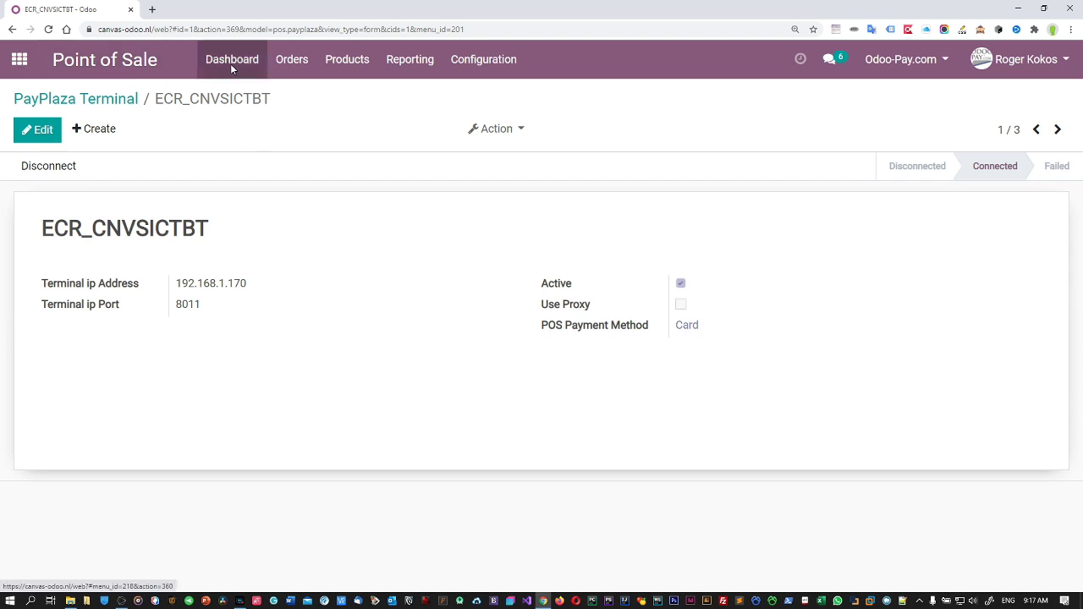
# Step: Switch to Apps, review the POS PayPlaza module's information page, and return to the list of apps
pyautogui.click(83, 62)
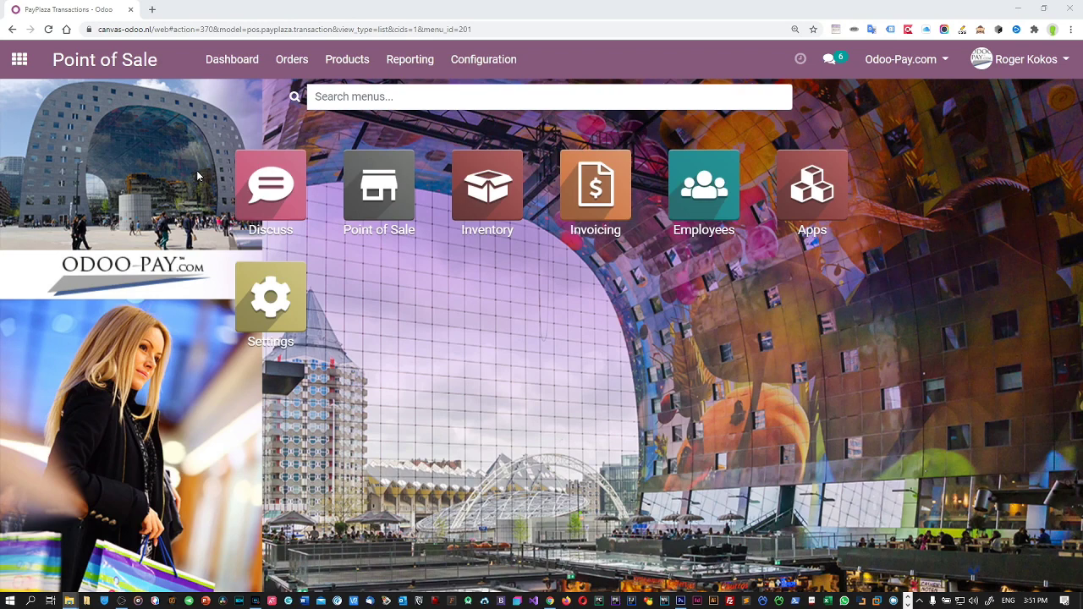
pyautogui.click(819, 186)
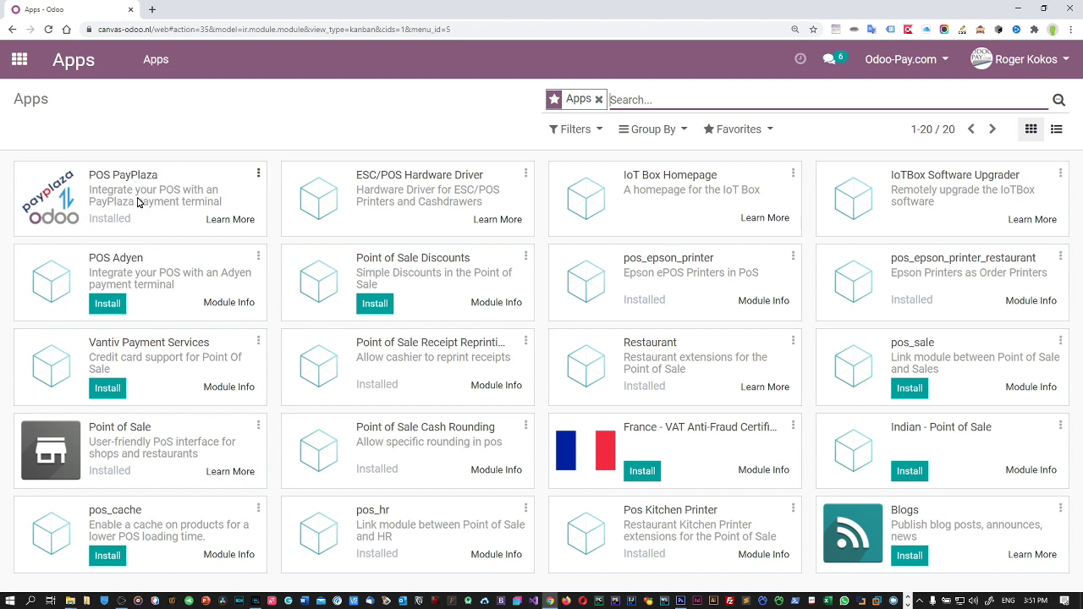
pyautogui.click(258, 175)
pyautogui.click(227, 200)
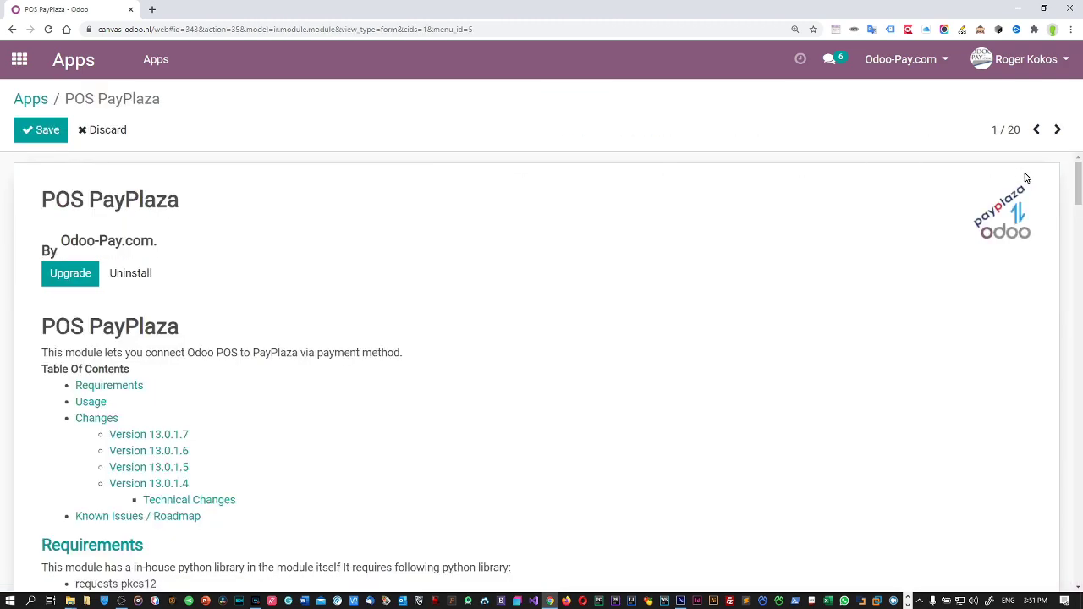
pyautogui.moveTo(1075, 181); pyautogui.dragTo(1047, 179)
pyautogui.click(26, 101)
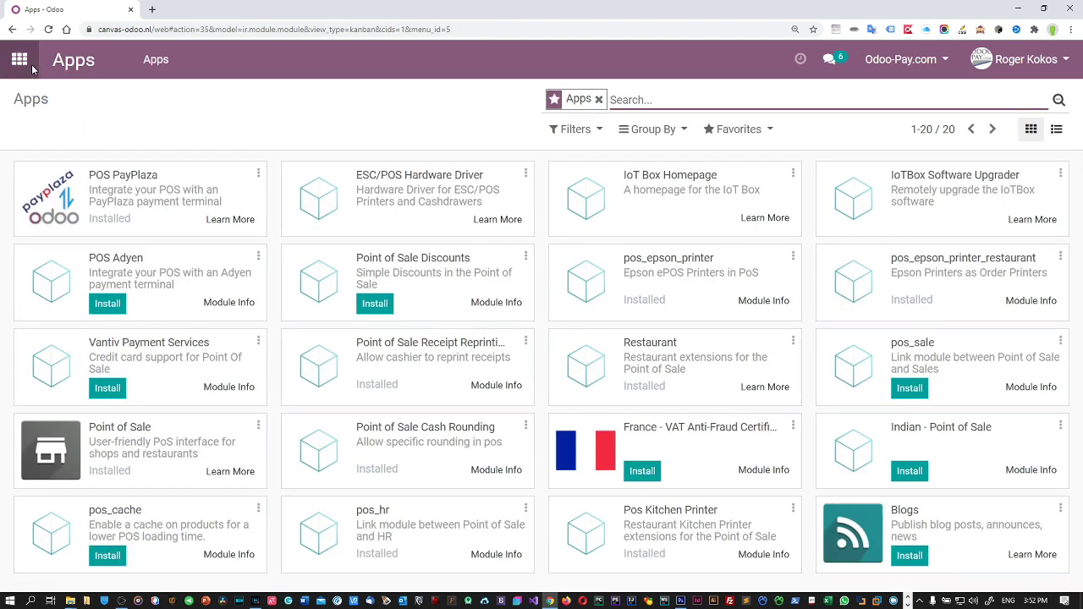
# Step: Open the PayPlaza Transactions list in Point of Sale, view the first transaction's details and receipt, and return to the list
pyautogui.click(19, 59)
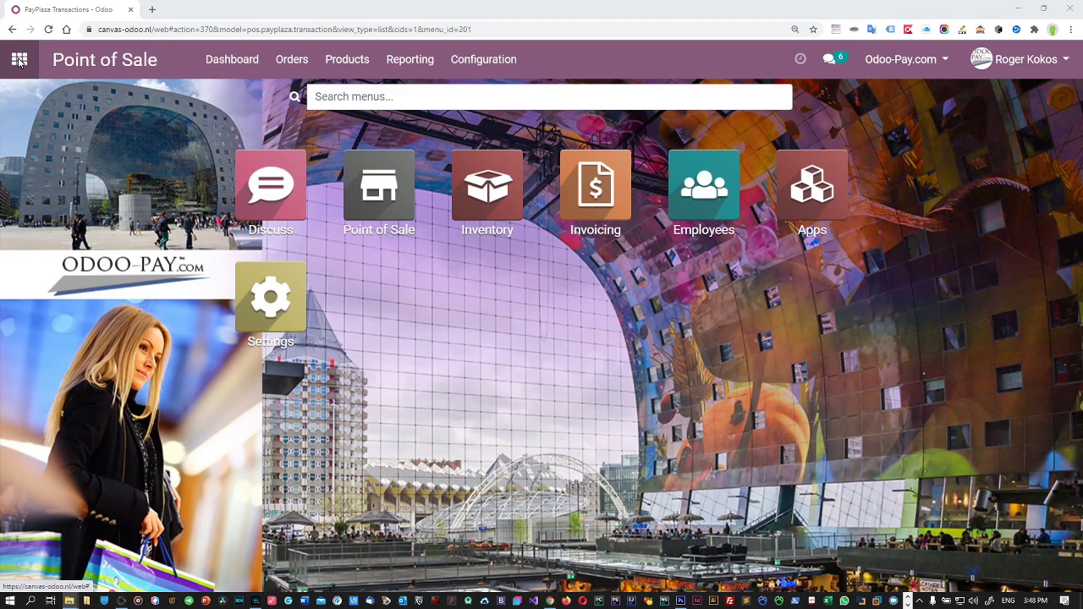
pyautogui.click(382, 186)
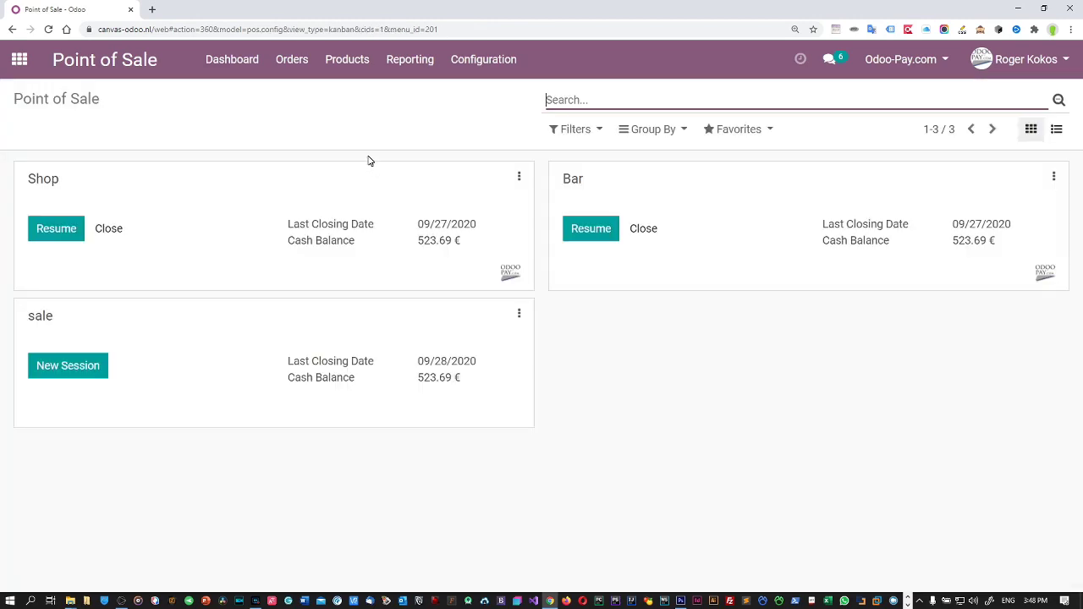
pyautogui.click(292, 60)
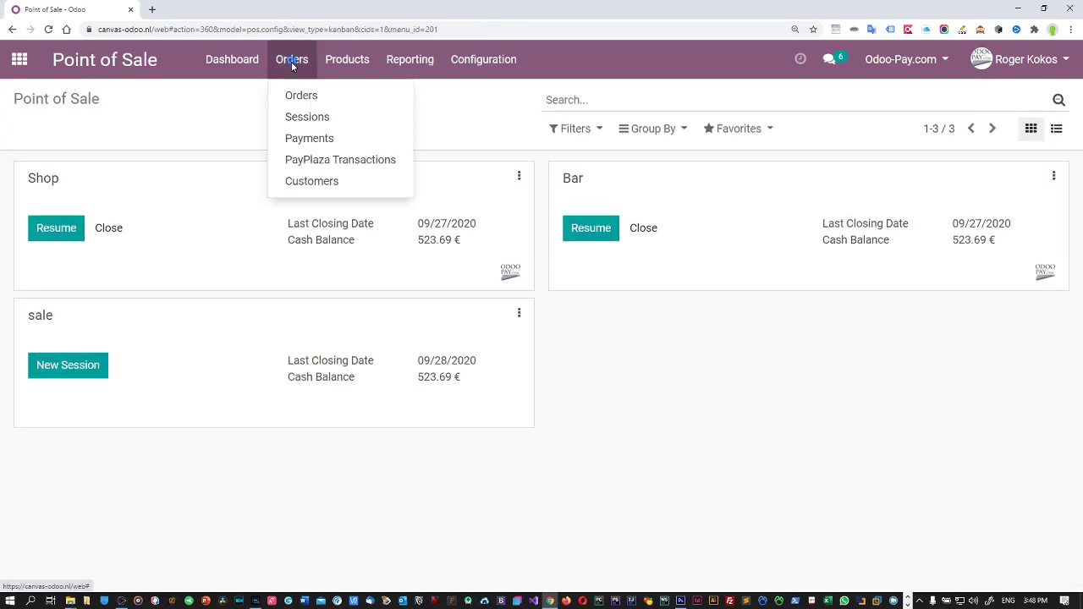
pyautogui.click(326, 164)
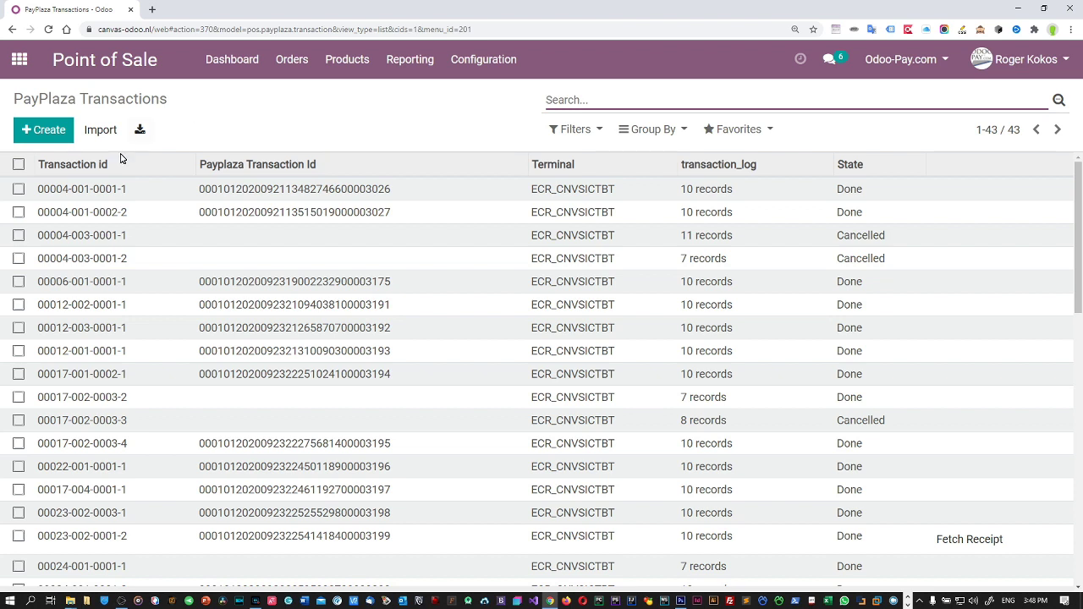
pyautogui.click(84, 191)
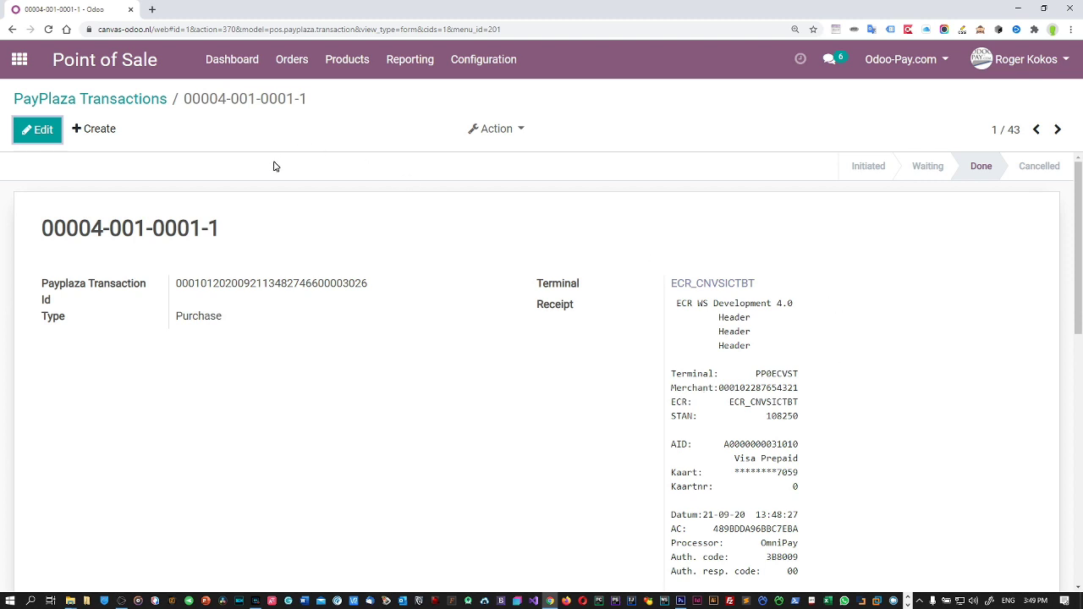
pyautogui.click(116, 99)
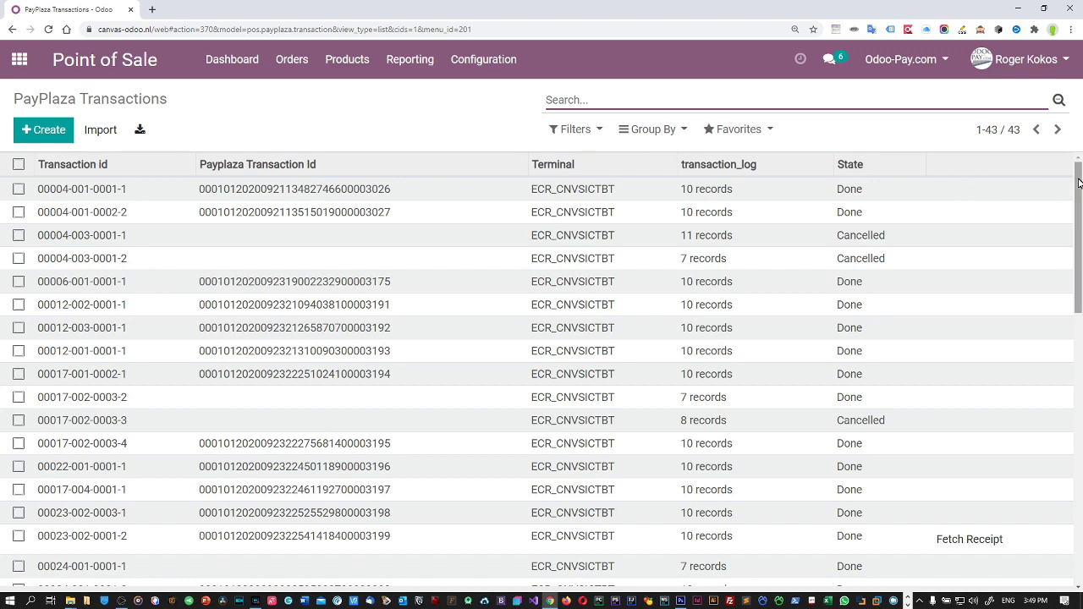
# Step: Fetch the receipt for the third transaction in the list that lacks one, view it in the transaction record, and return to the app overview
pyautogui.scroll(-2, 1075, 179)
pyautogui.scroll(-2, 1075, 178)
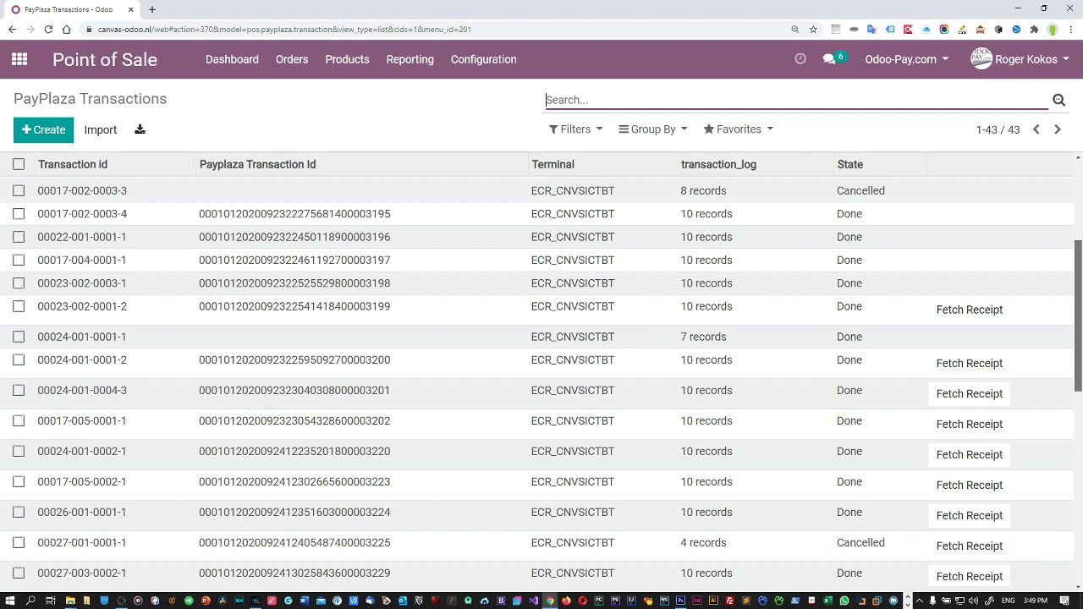
pyautogui.click(969, 394)
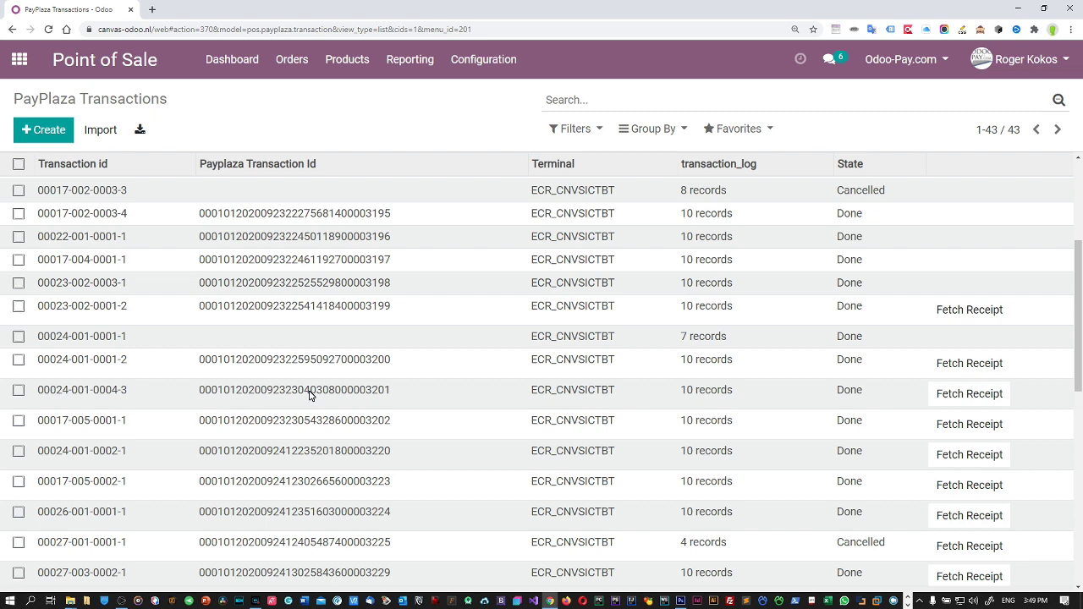
pyautogui.click(56, 391)
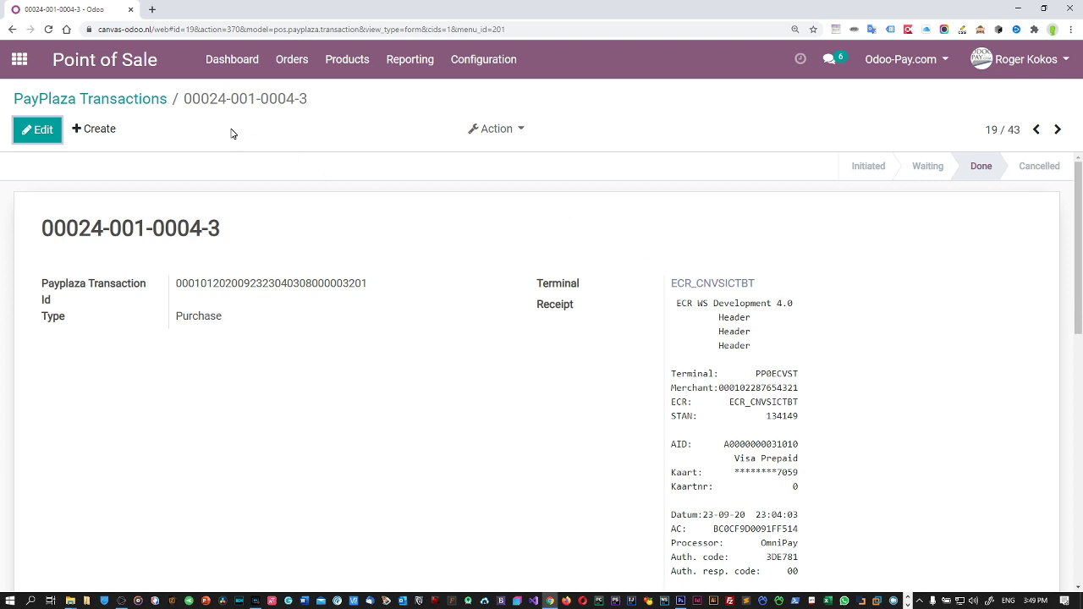
pyautogui.click(125, 100)
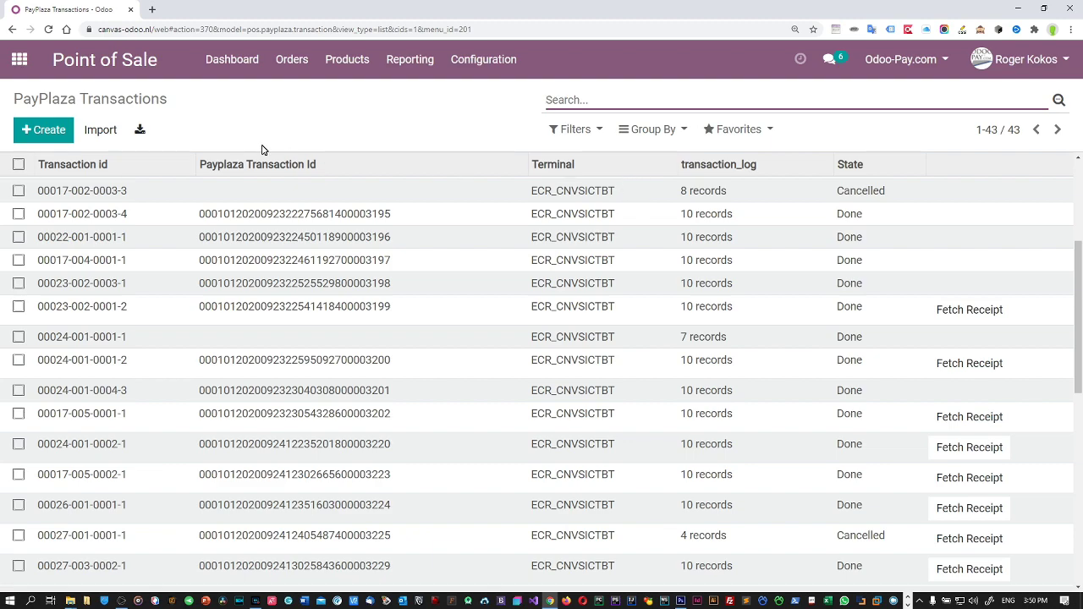
pyautogui.click(22, 61)
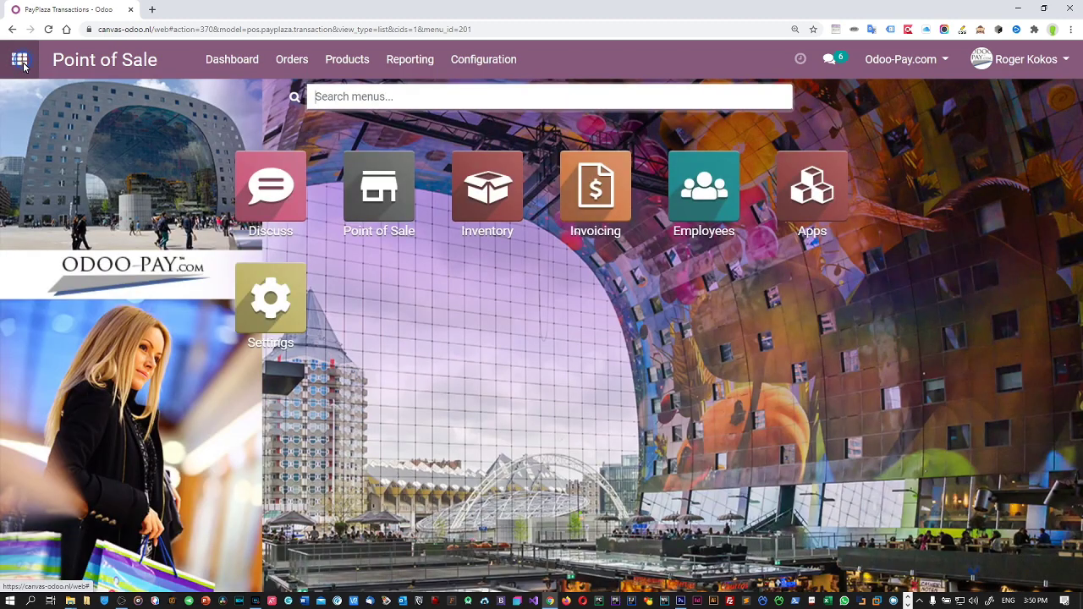